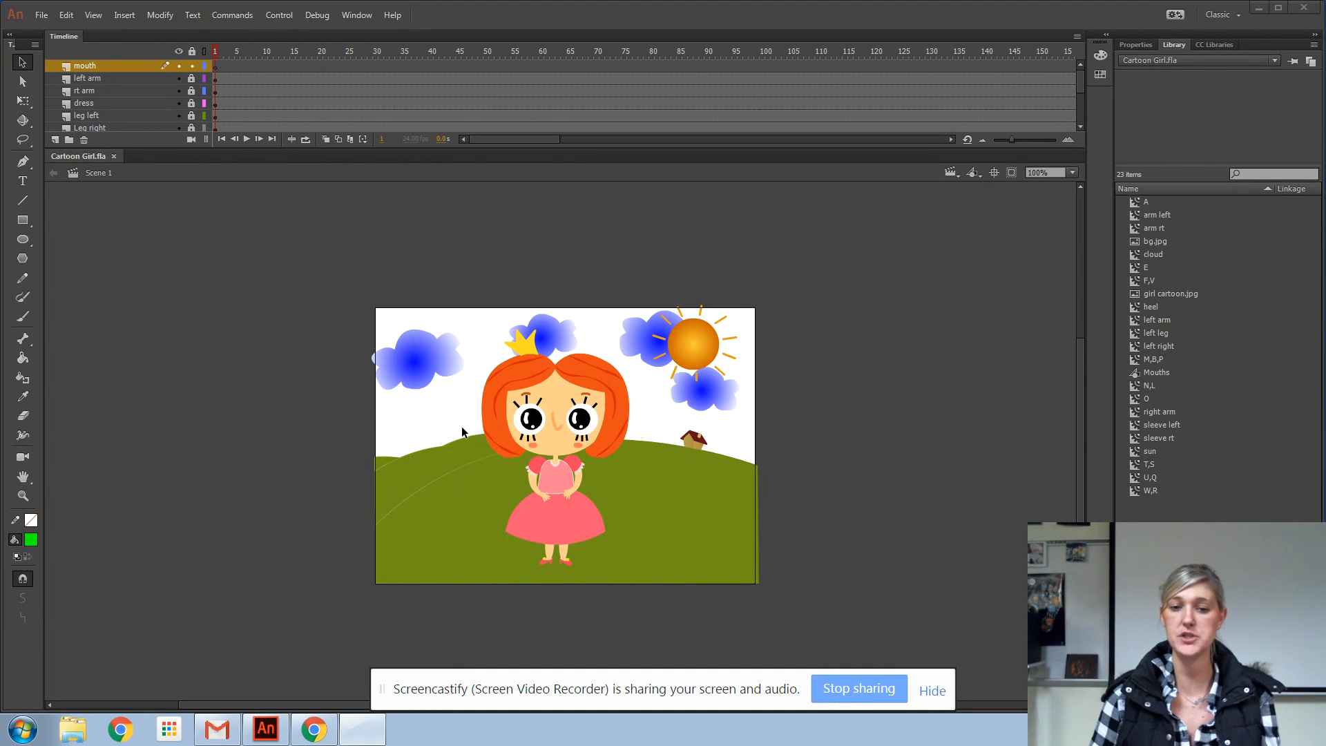
# Open Mouth for class.fla from the Flash folder inside the Outbox's Publishing and Graphics folder
pyautogui.doubleClick(25, 478)
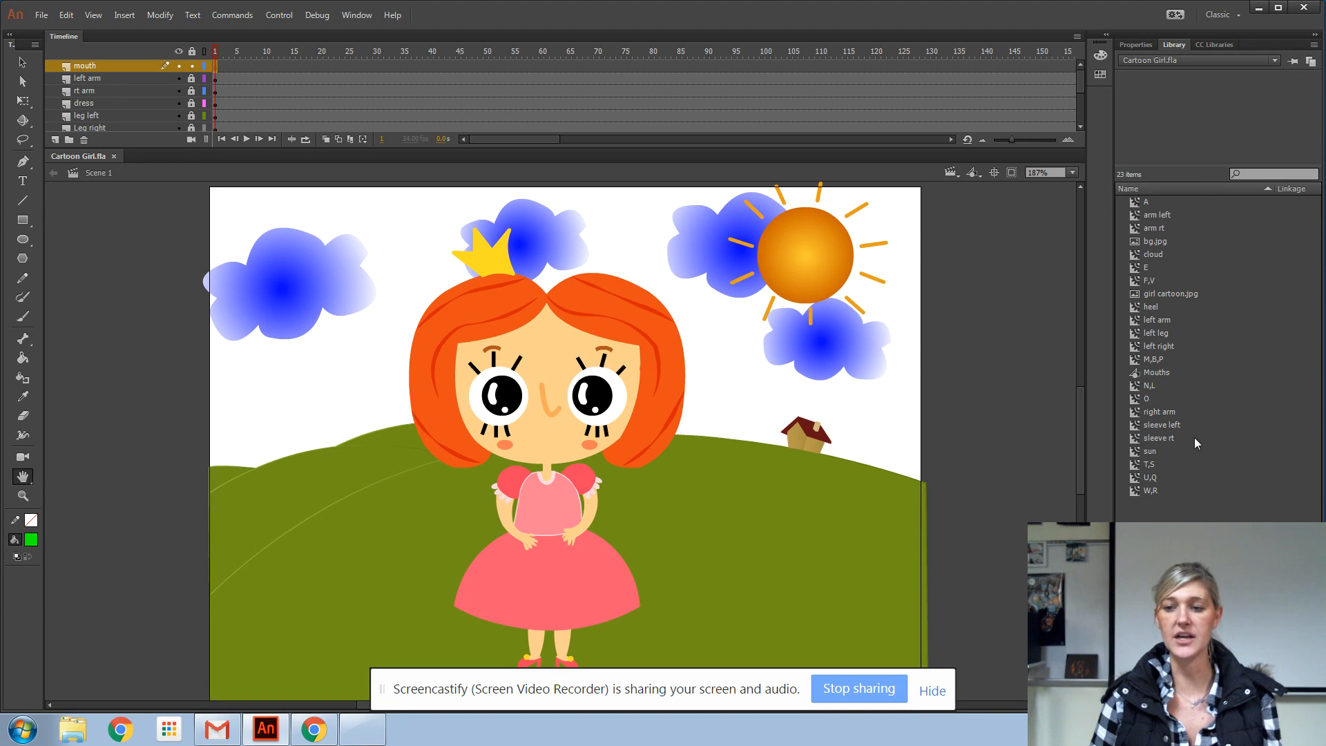
pyautogui.click(1161, 372)
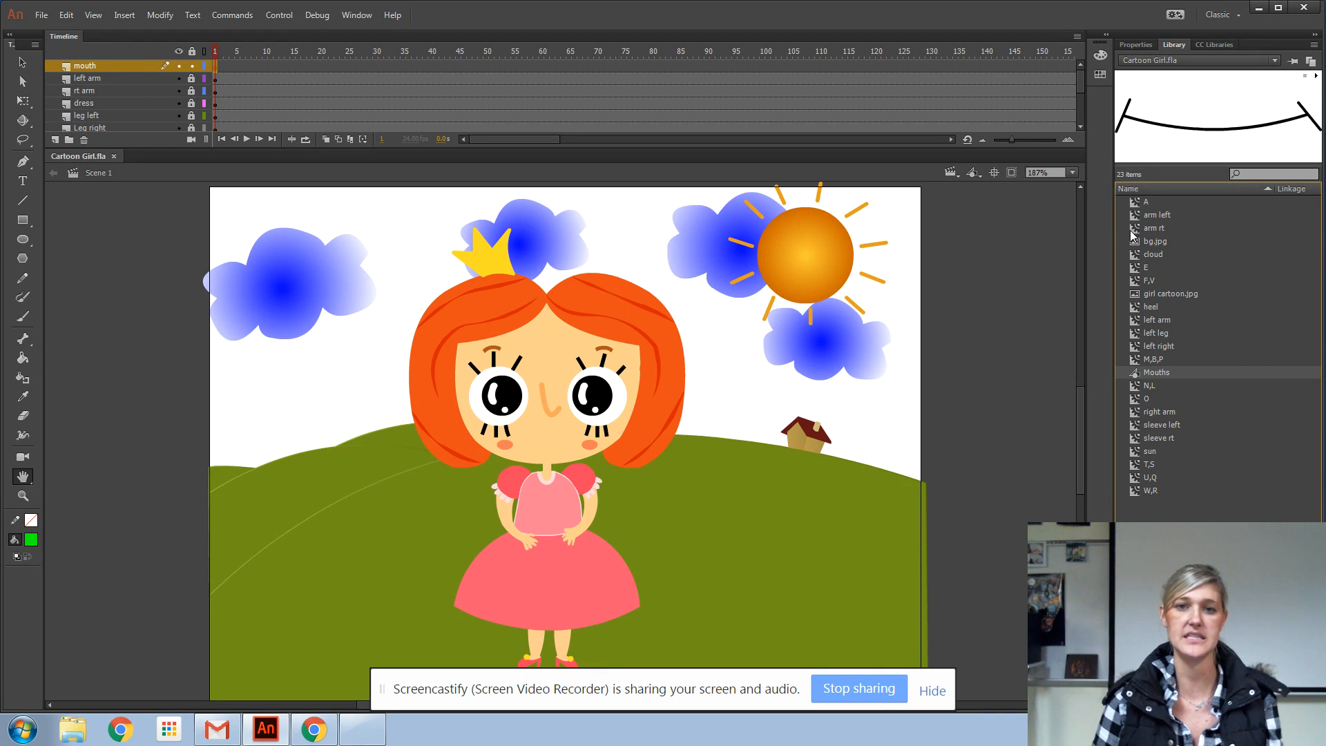
pyautogui.click(41, 14)
pyautogui.click(61, 53)
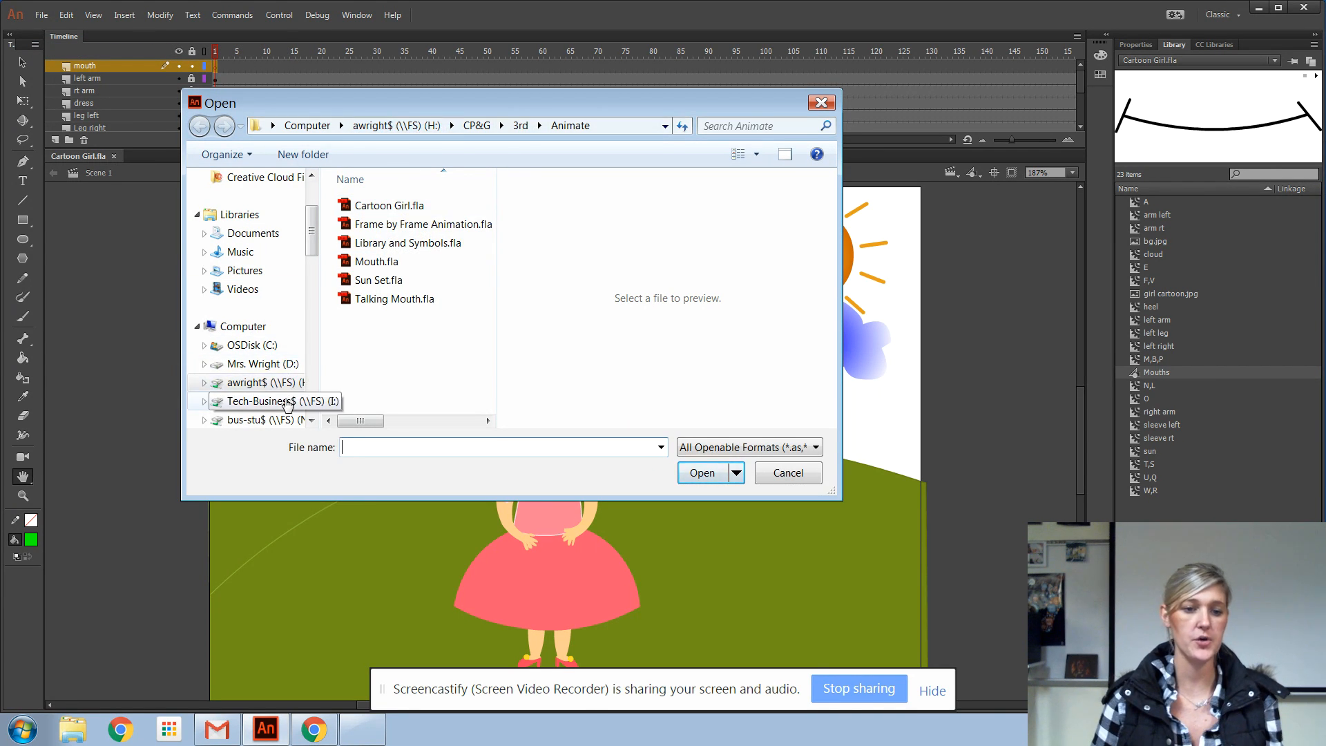
pyautogui.click(259, 419)
pyautogui.doubleClick(376, 261)
pyautogui.doubleClick(377, 206)
pyautogui.doubleClick(382, 243)
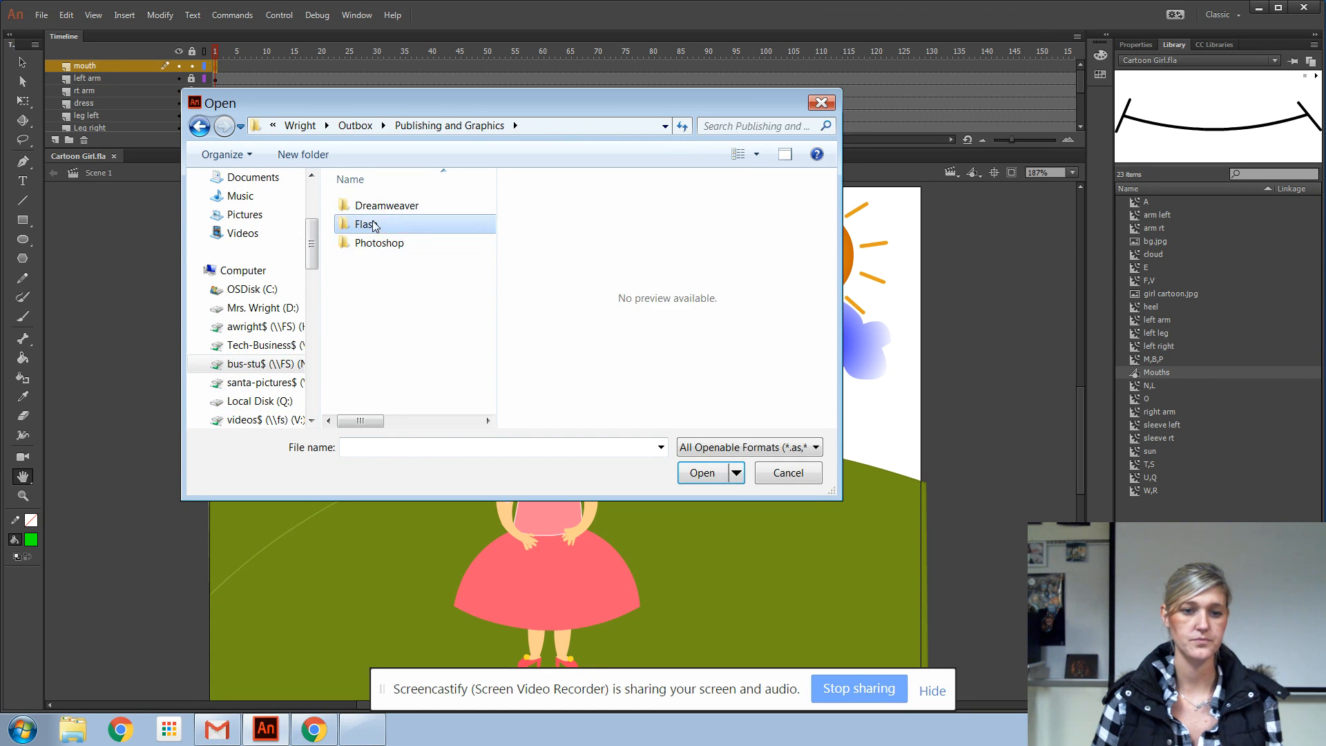
pyautogui.doubleClick(368, 224)
pyautogui.click(381, 243)
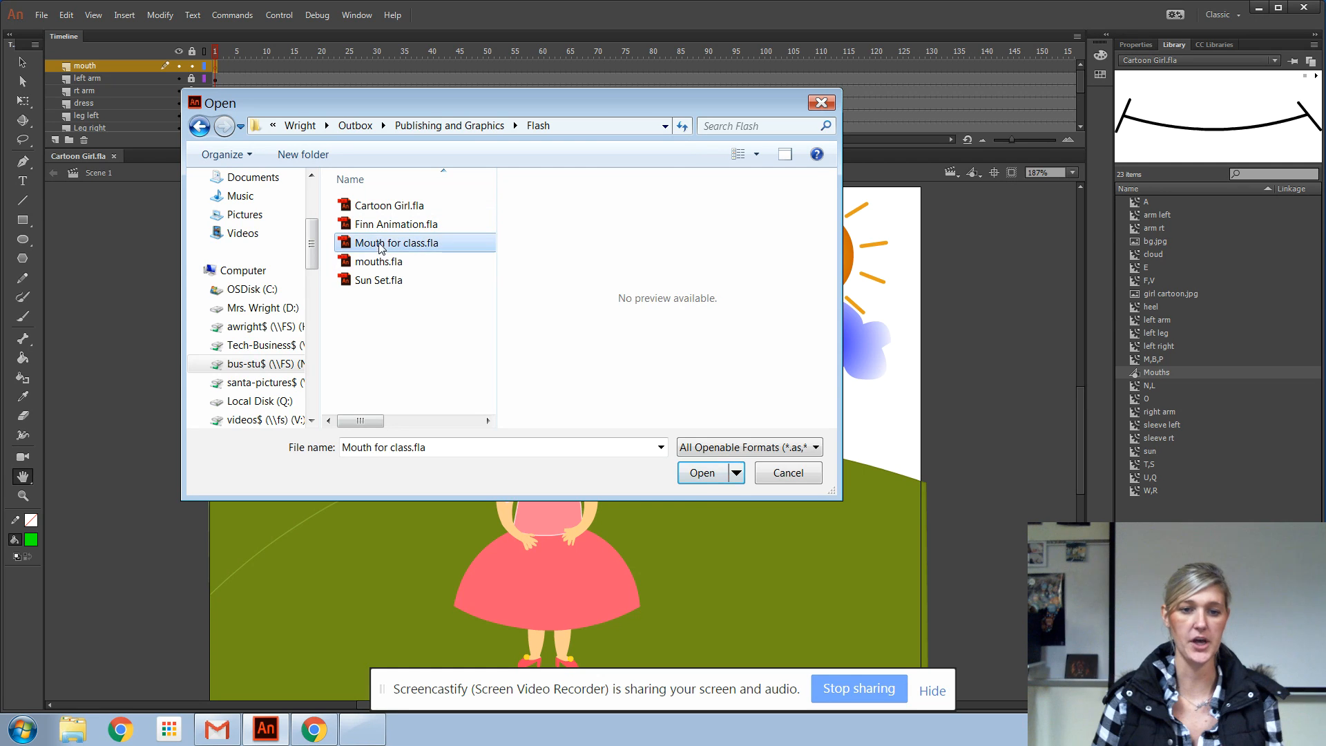
pyautogui.click(702, 473)
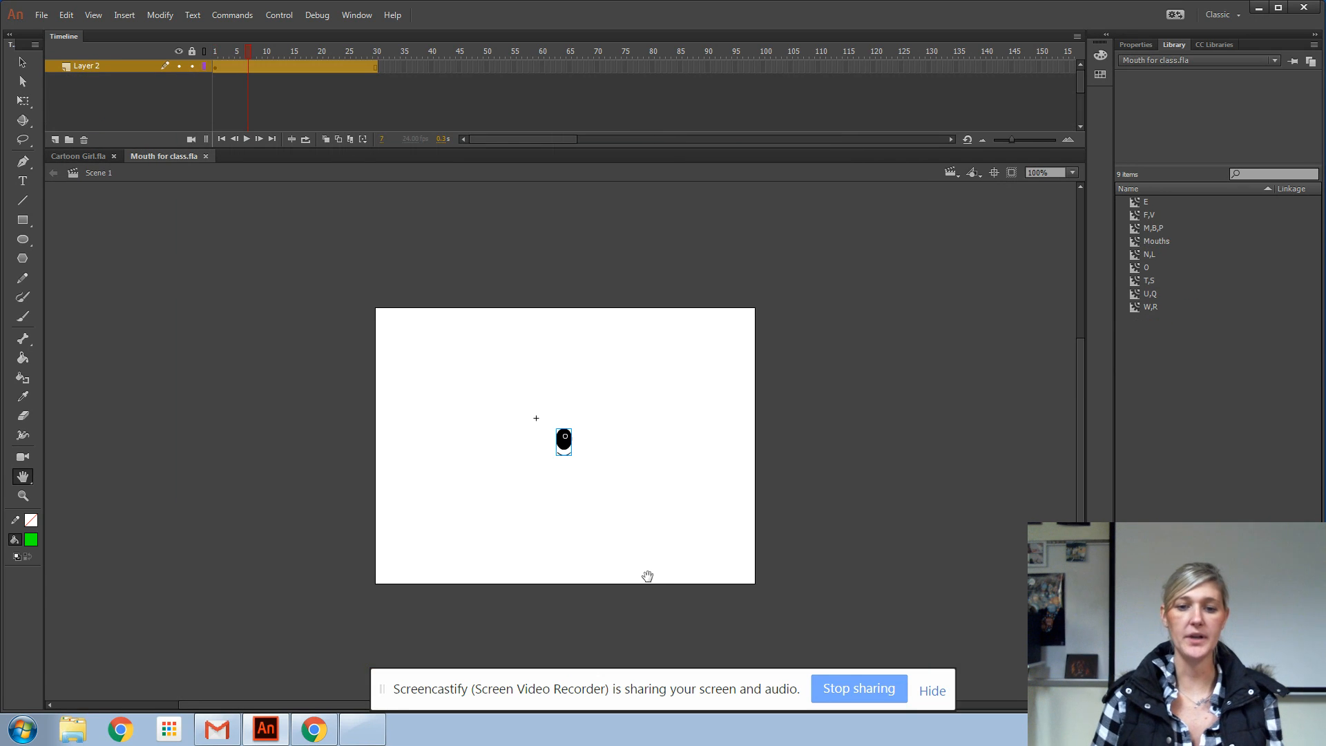
# Preview the mouth shapes around frame 4 of Mouth for class.fla, and return to the Cartoon Girl.fla document
pyautogui.moveTo(249, 50)
pyautogui.mouseDown()
pyautogui.moveTo(213, 51)
pyautogui.moveTo(280, 51)
pyautogui.moveTo(235, 52)
pyautogui.mouseUp()
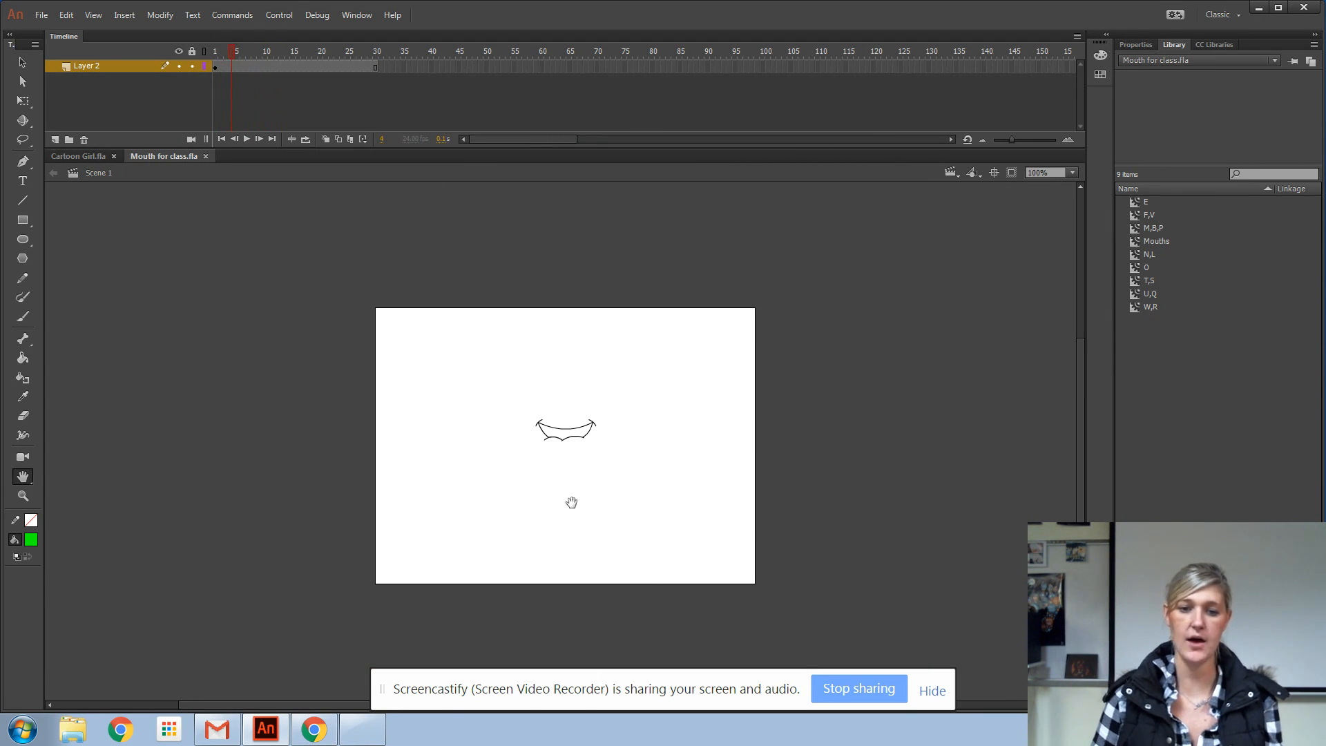
pyautogui.click(82, 158)
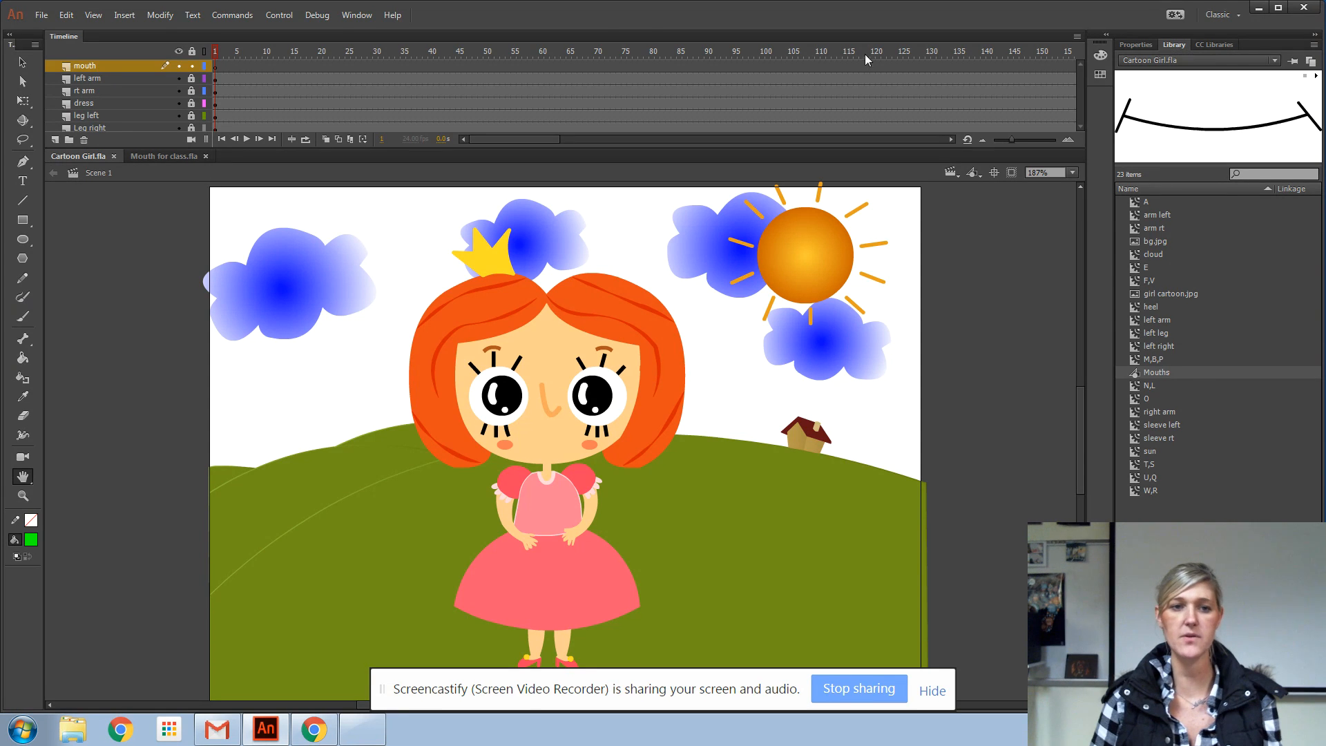
pyautogui.click(347, 15)
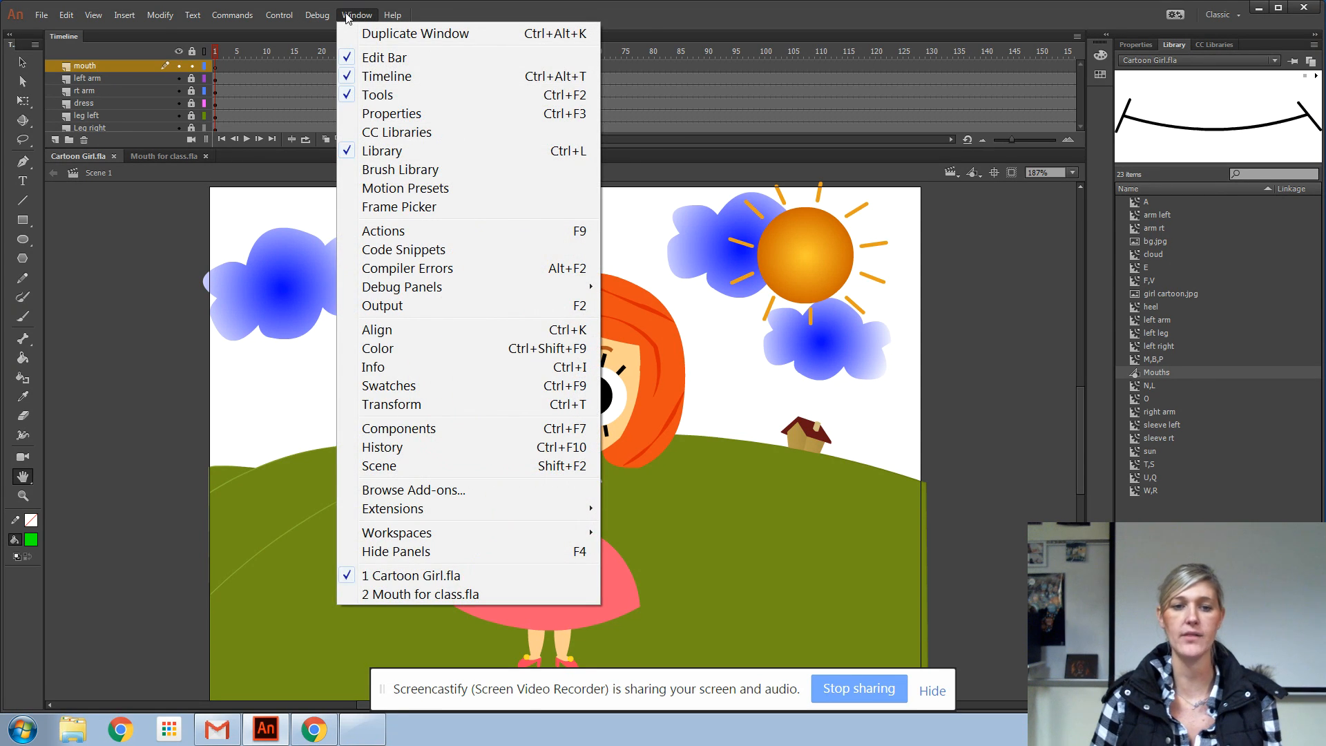
pyautogui.click(348, 15)
# Display the Mouth for class.fla library while in the Cartoon Girl document and select its Mouths symbol
pyautogui.click(1157, 61)
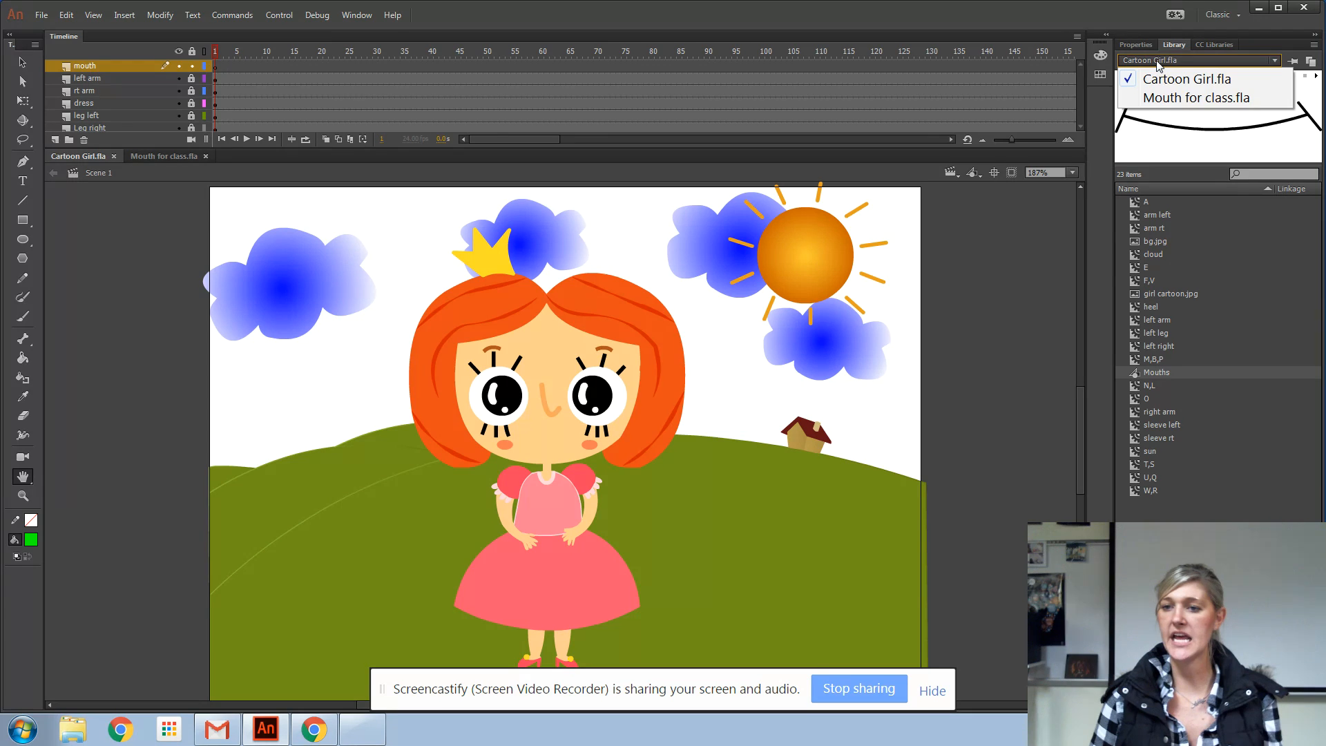
pyautogui.click(1169, 99)
pyautogui.click(1159, 241)
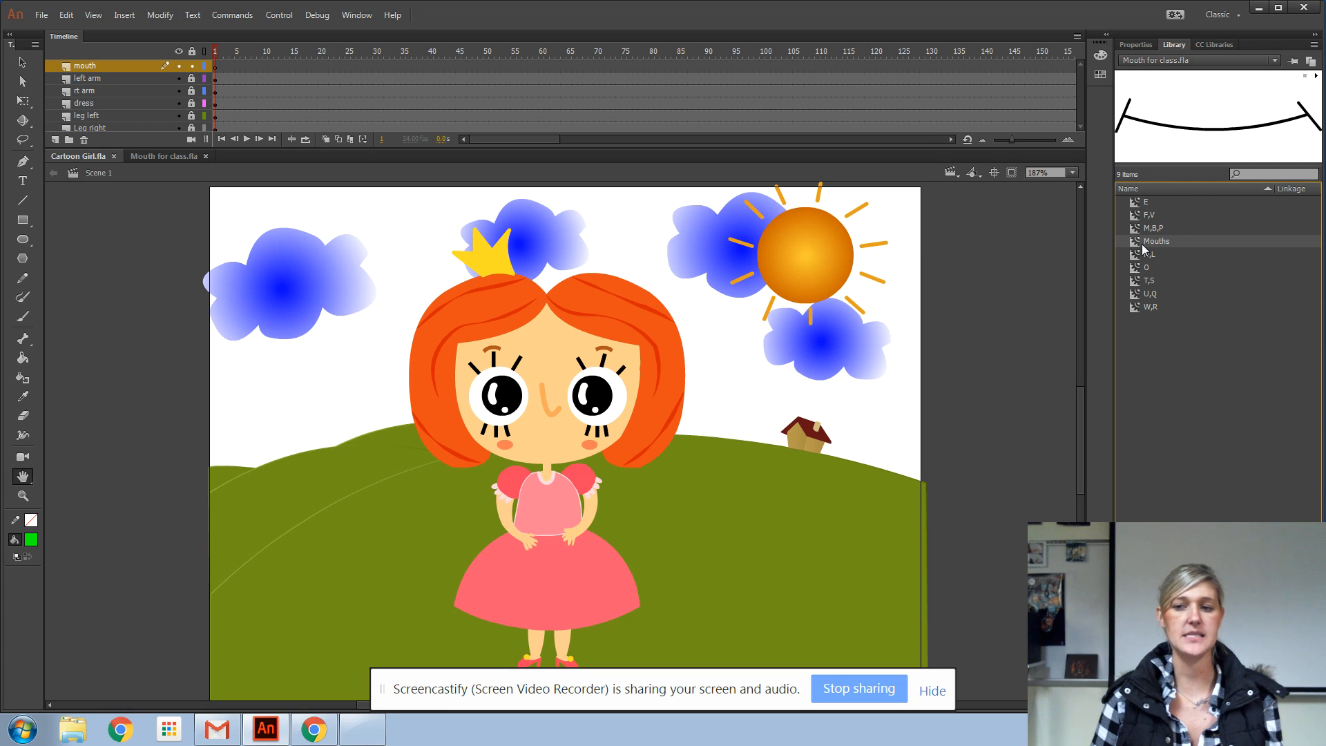
pyautogui.moveTo(1152, 240)
pyautogui.mouseDown()
pyautogui.moveTo(731, 331)
pyautogui.moveTo(538, 423)
pyautogui.moveTo(1143, 229)
pyautogui.moveTo(1147, 242)
pyautogui.mouseUp()
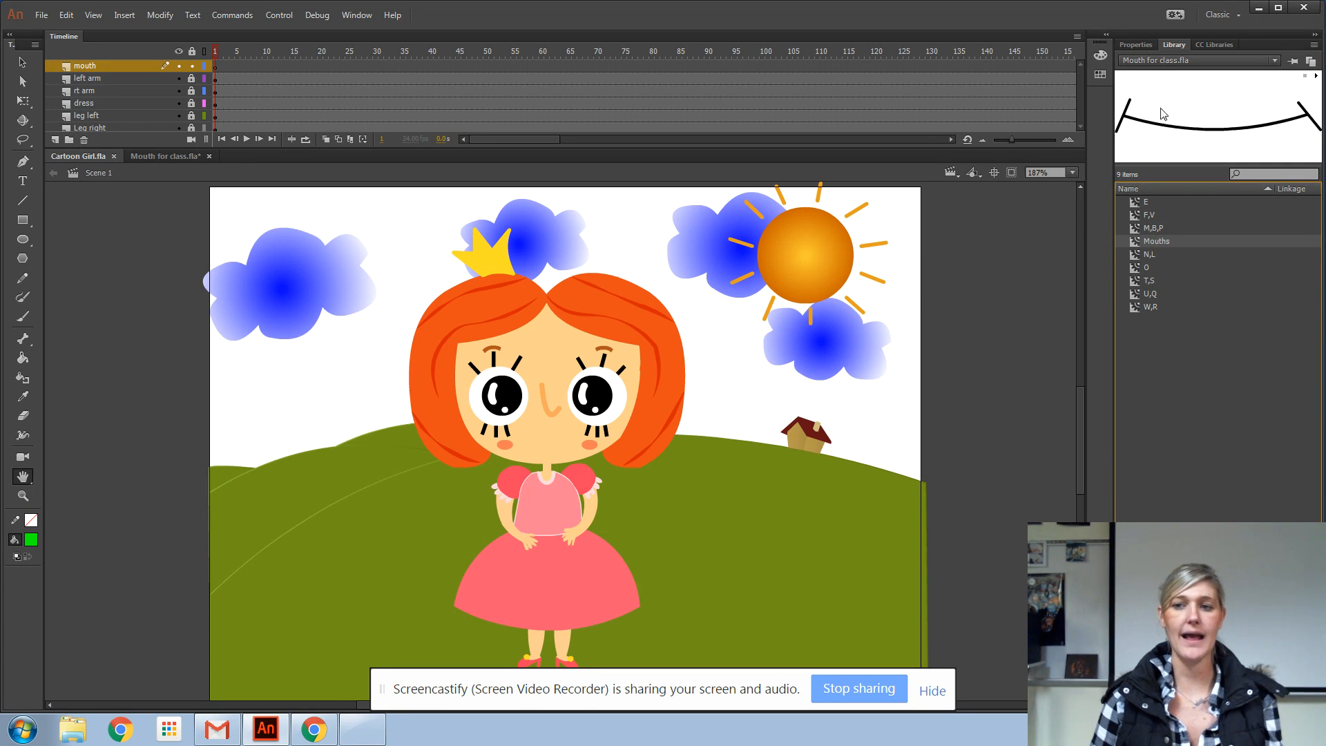
# Switch back to the Cartoon Girl.fla library and place the Mouths symbol on the girl's lower face in the mouth layer
pyautogui.click(1139, 60)
pyautogui.click(1160, 80)
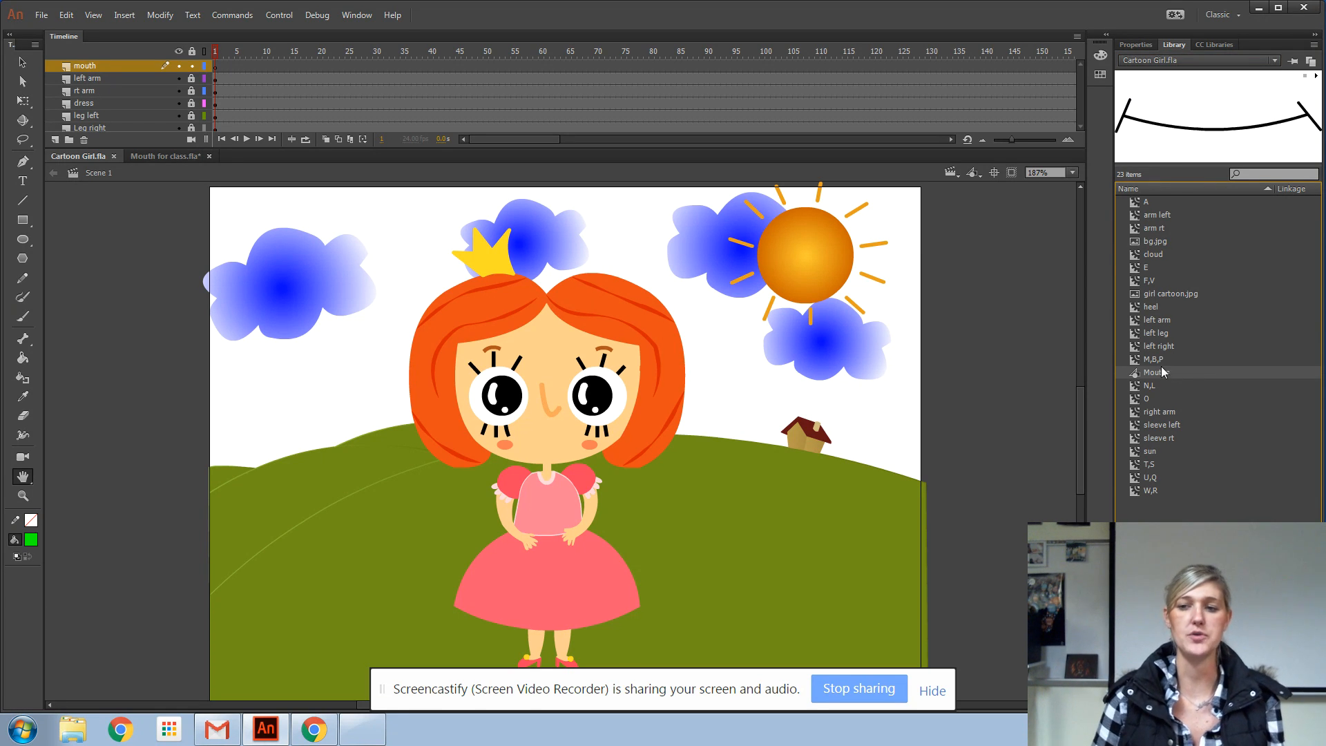
pyautogui.moveTo(1162, 372); pyautogui.dragTo(535, 446)
pyautogui.press('v')
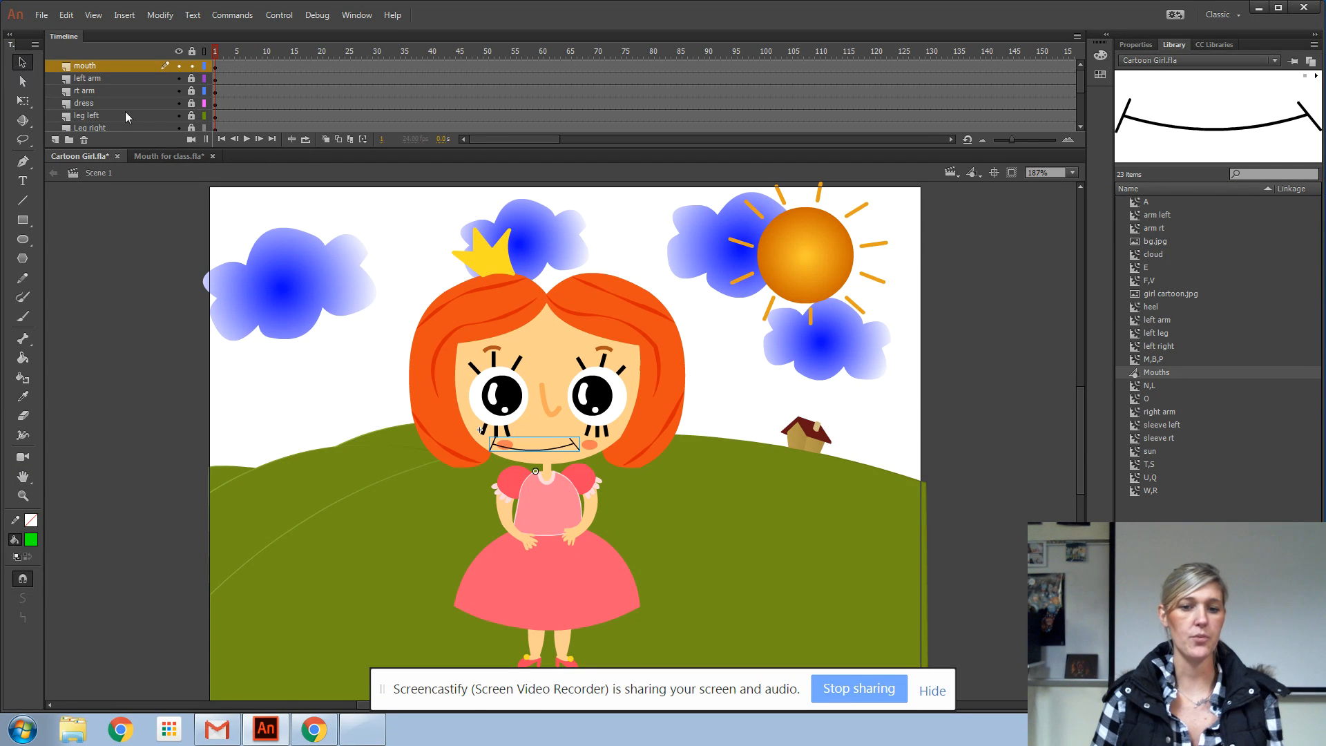
pyautogui.moveTo(549, 449); pyautogui.dragTo(565, 448)
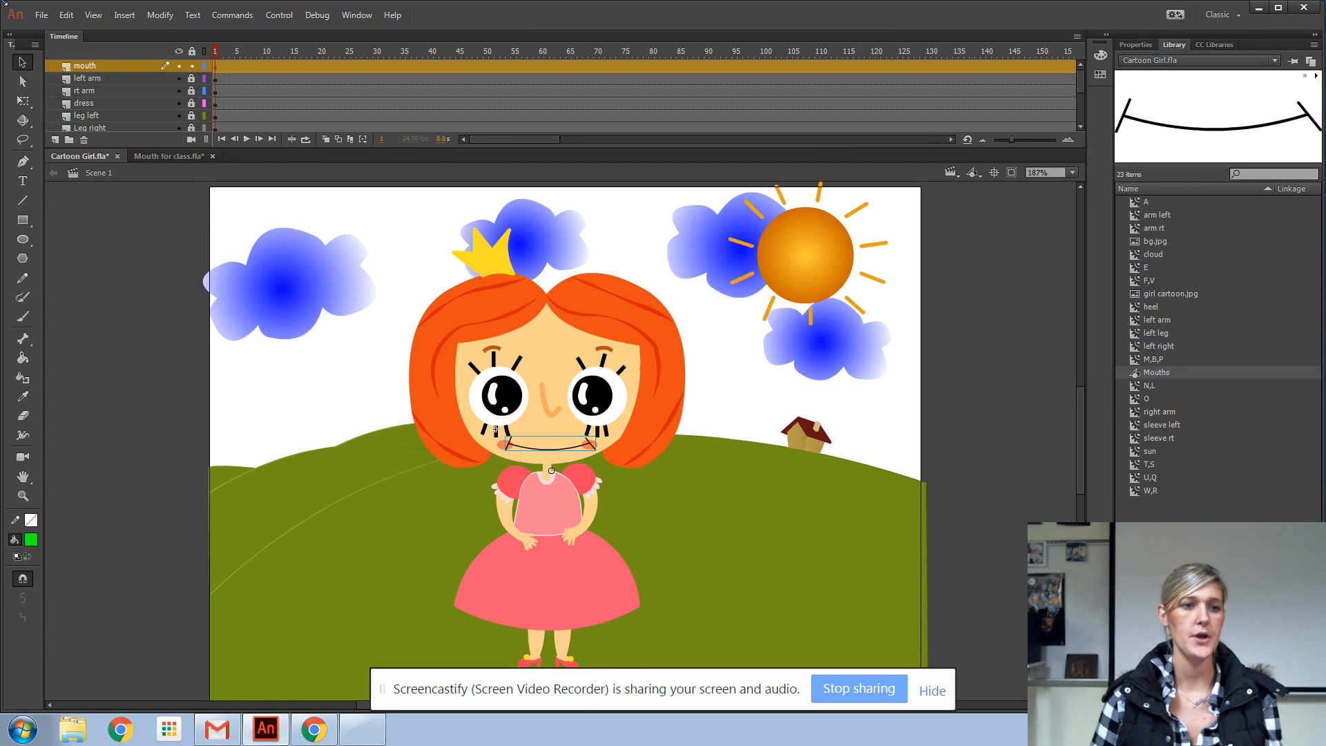
# Scale the mouth down to about half its width and move it up so it sits just below the nose
pyautogui.click(22, 100)
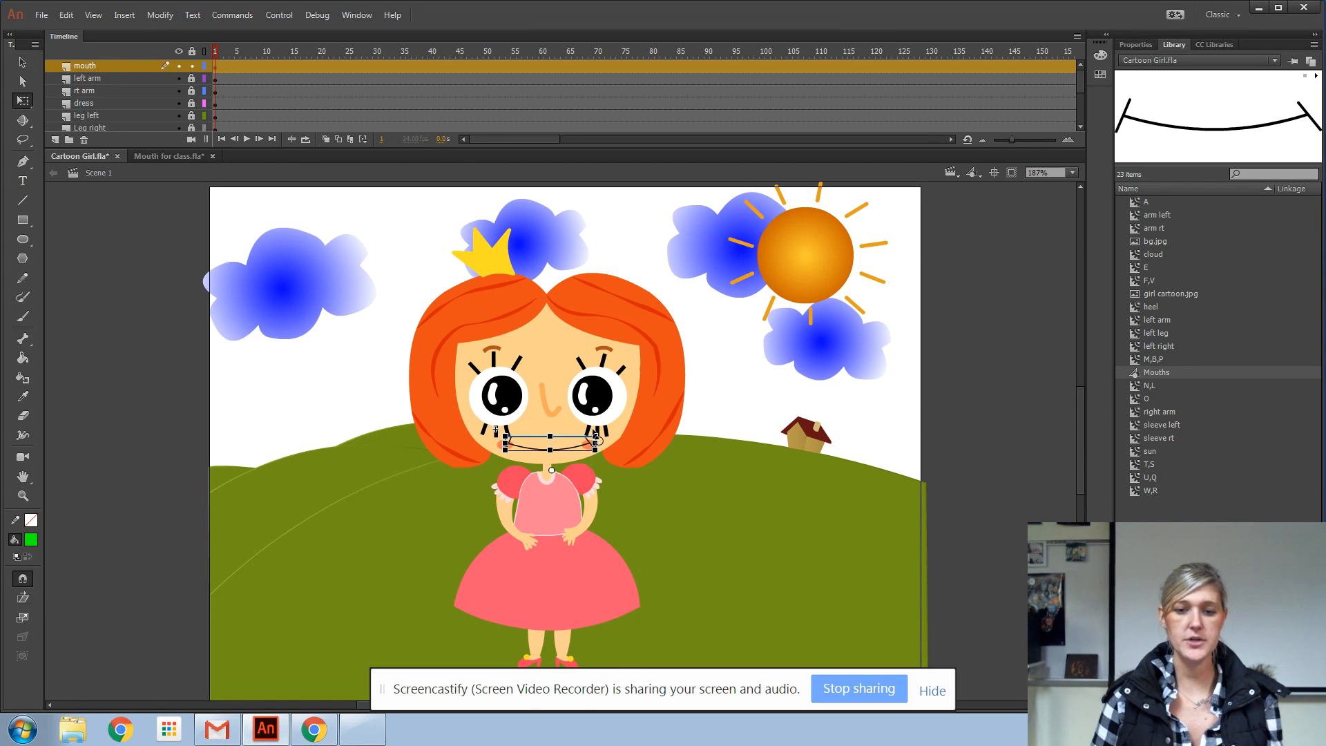
pyautogui.moveTo(596, 435); pyautogui.dragTo(568, 442)
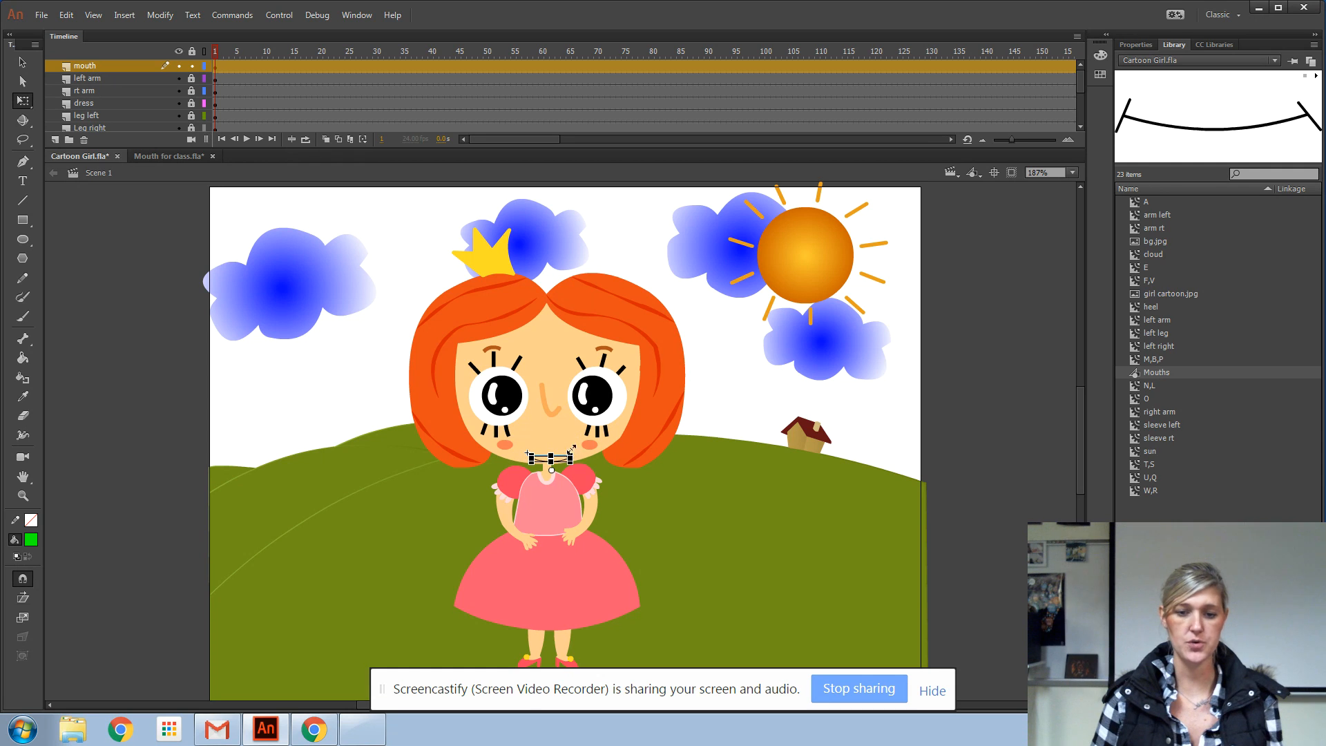
pyautogui.click(22, 62)
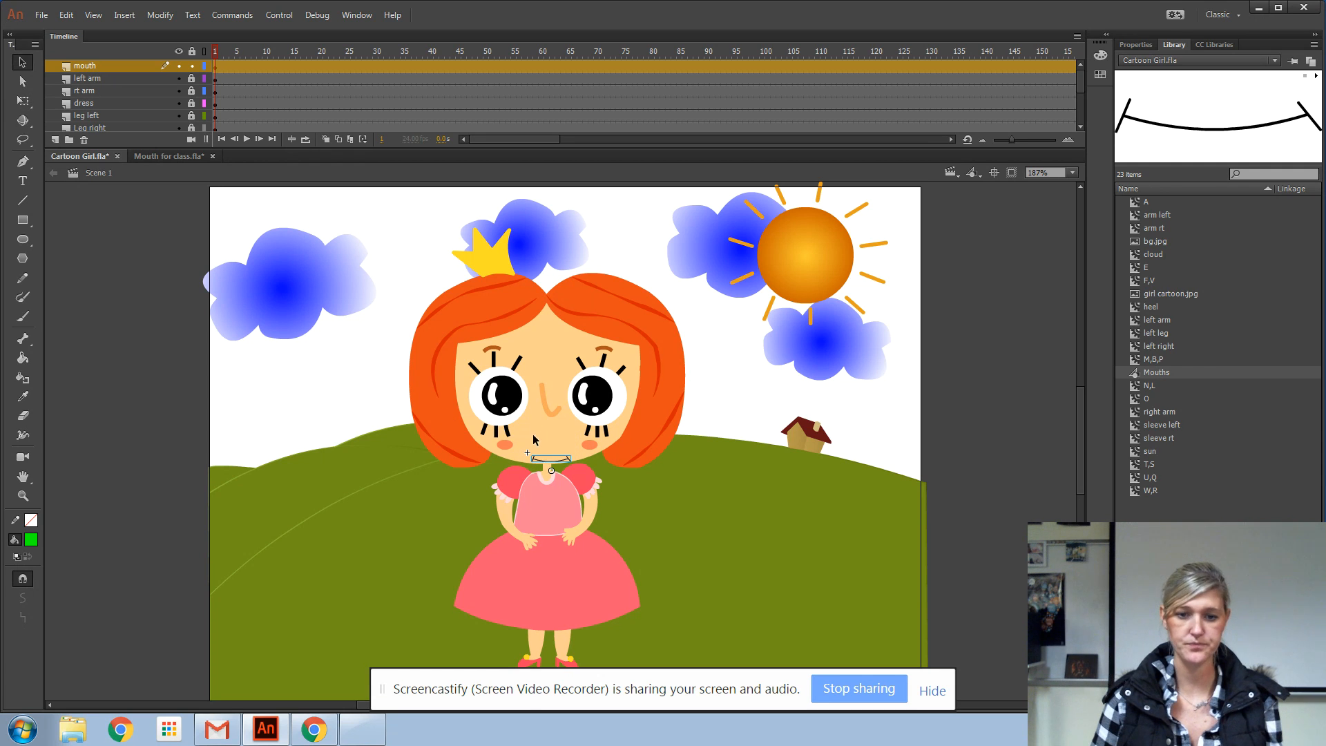
pyautogui.moveTo(552, 458); pyautogui.dragTo(553, 441)
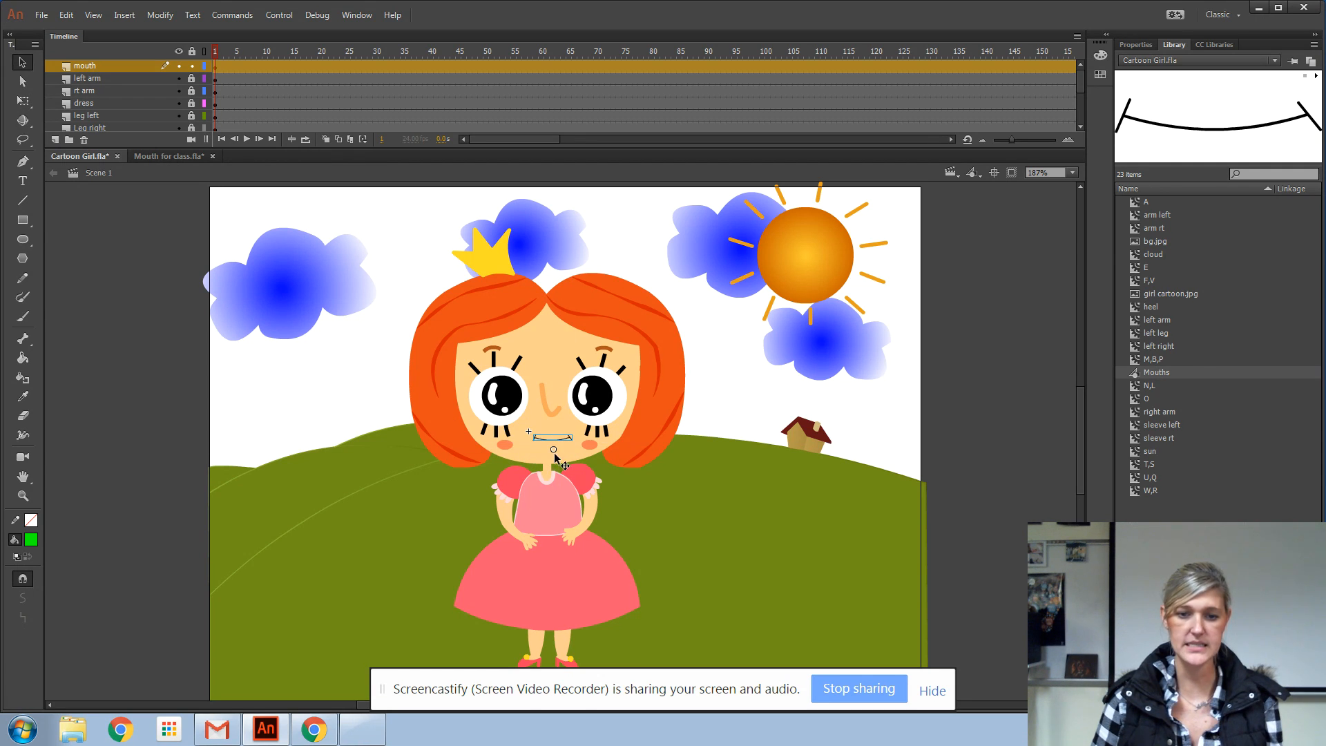
# Move the mouth's transformation point onto the middle of the mouth line
pyautogui.click(23, 100)
pyautogui.moveTo(553, 450); pyautogui.dragTo(552, 439)
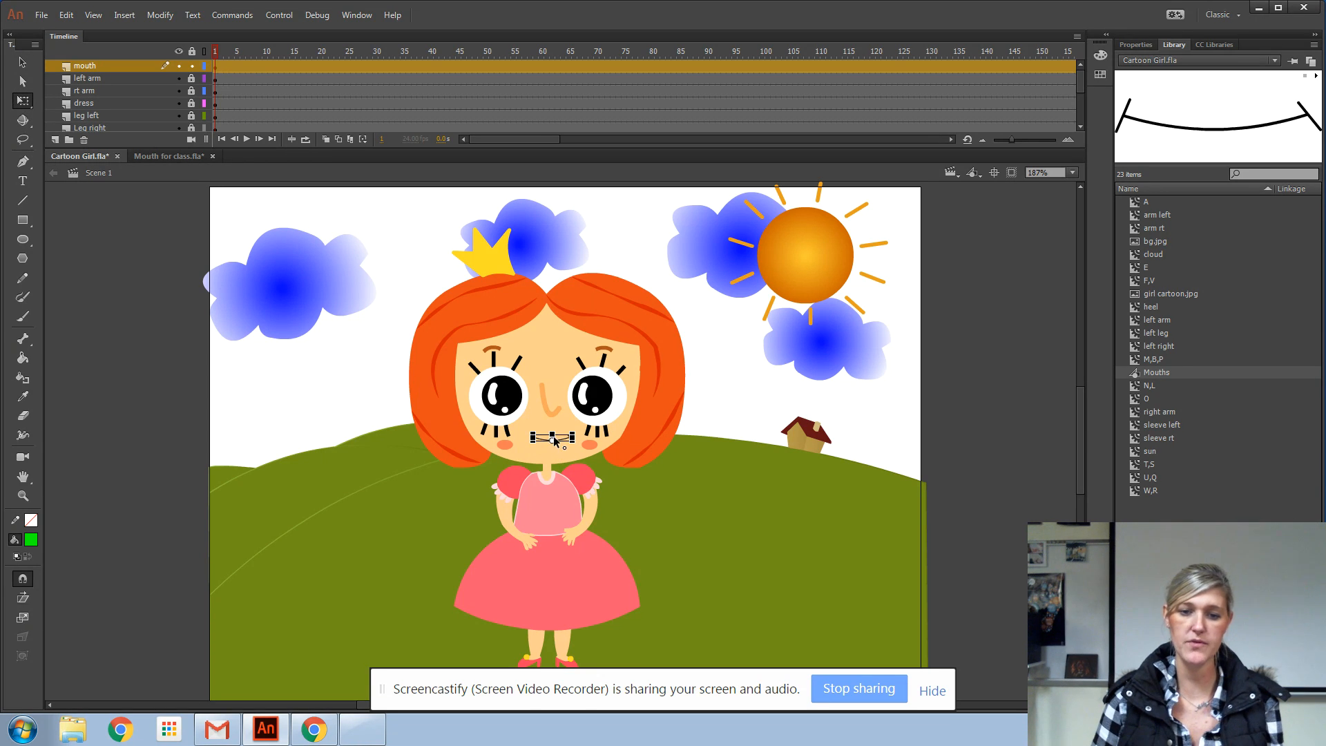
pyautogui.click(23, 62)
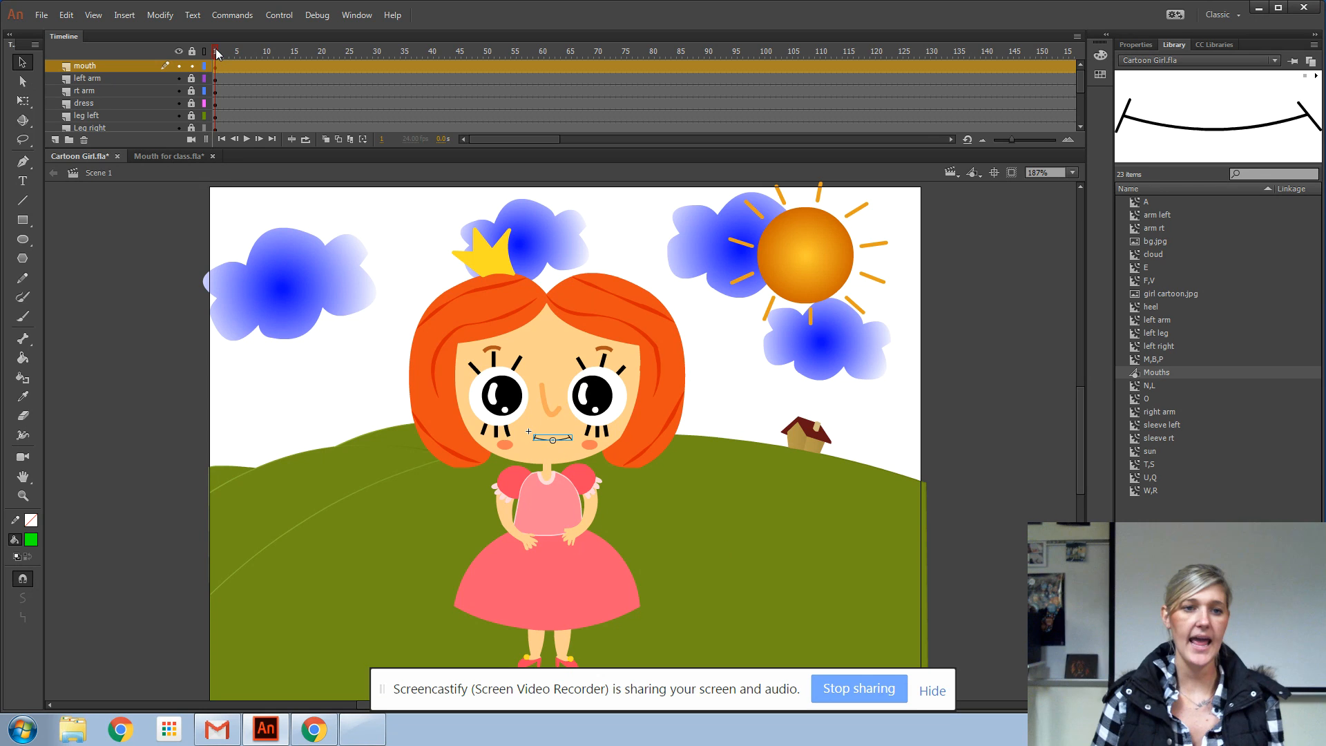
# Check the mouth shapes along the timeline and move the mouth slightly up the face at frame 10
pyautogui.click(288, 102)
pyautogui.click(336, 103)
pyautogui.click(391, 79)
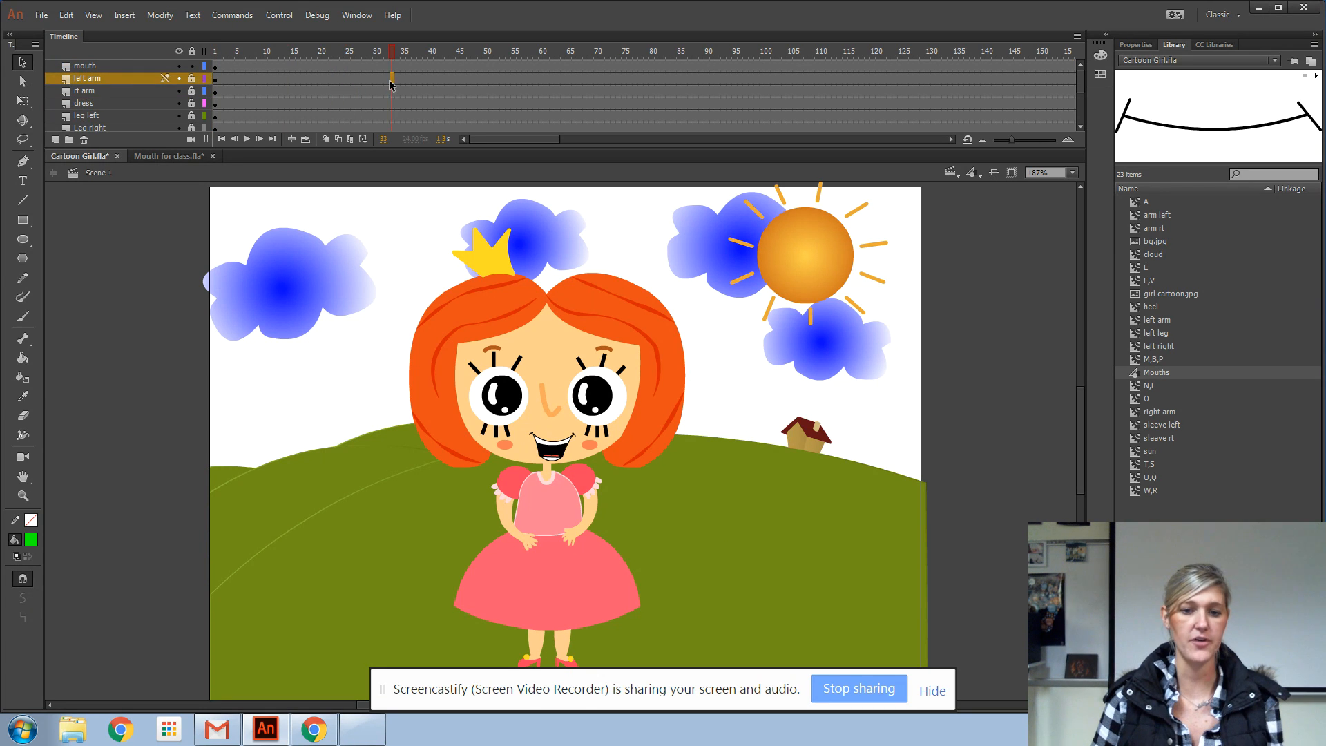
pyautogui.moveTo(217, 51); pyautogui.dragTo(265, 66)
pyautogui.click(548, 453)
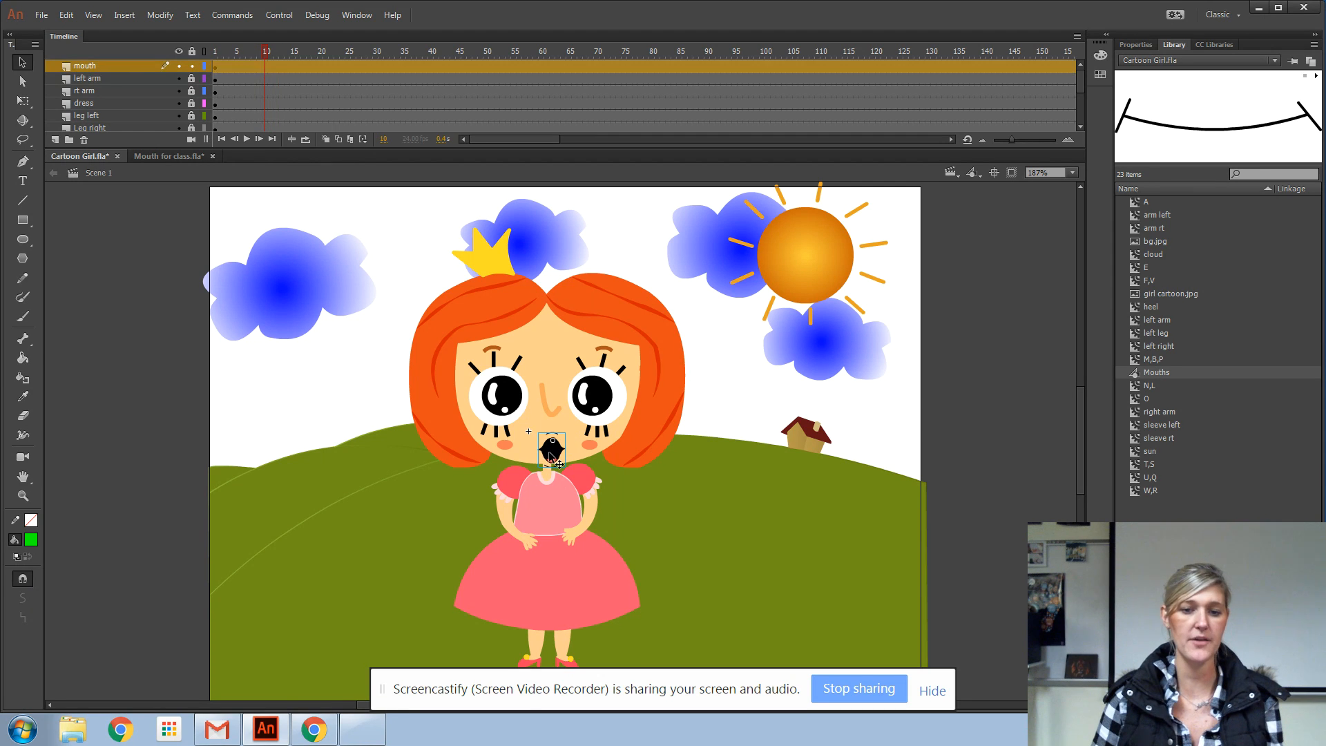
pyautogui.moveTo(550, 448); pyautogui.dragTo(551, 440)
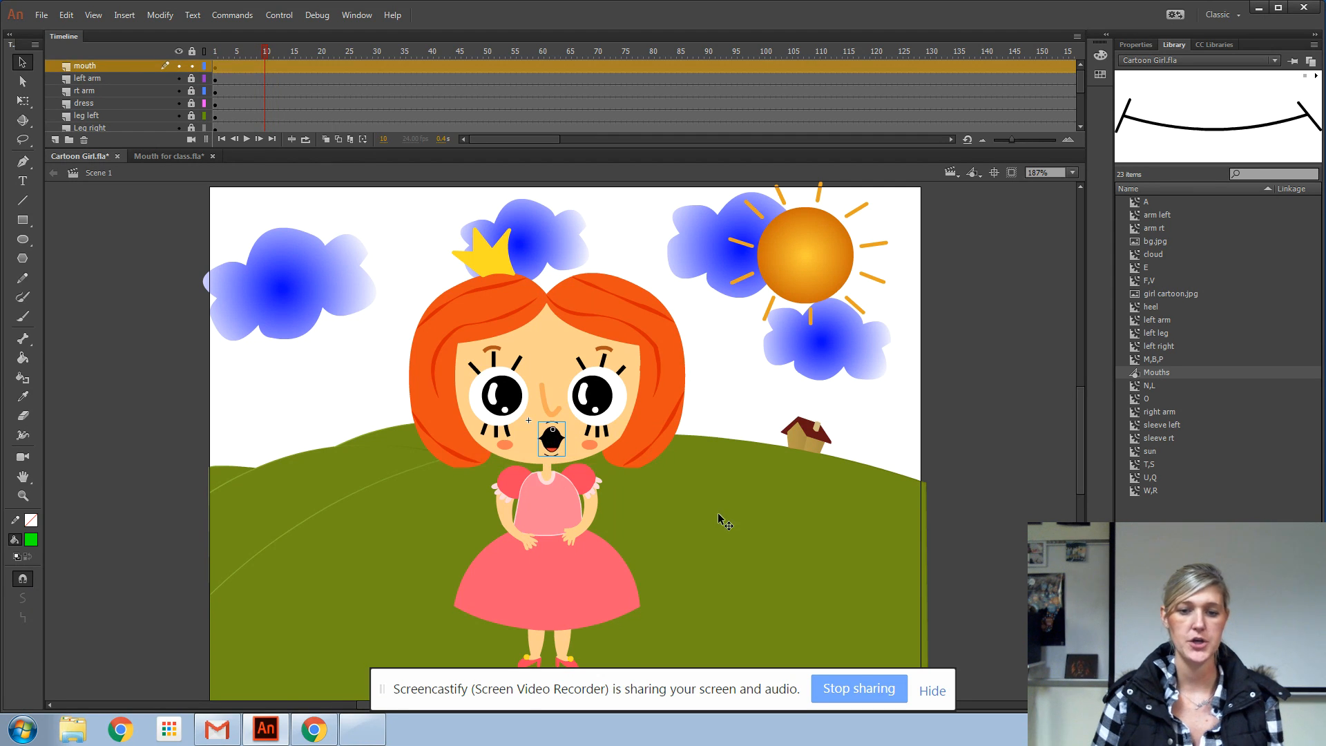
# Examine the mouth shapes at frames 1, 3, 50 and 54, and select frame 50 across the layers
pyautogui.moveTo(266, 53); pyautogui.dragTo(156, 61)
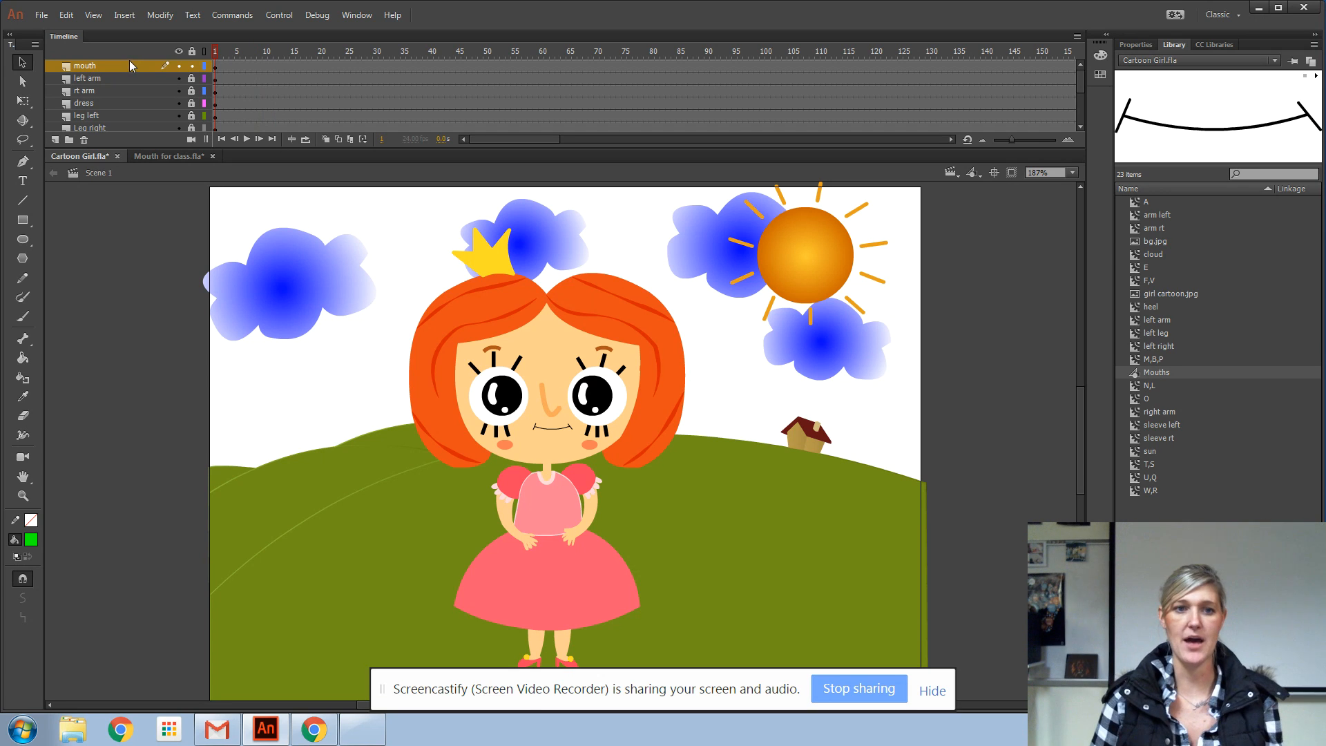
pyautogui.click(226, 59)
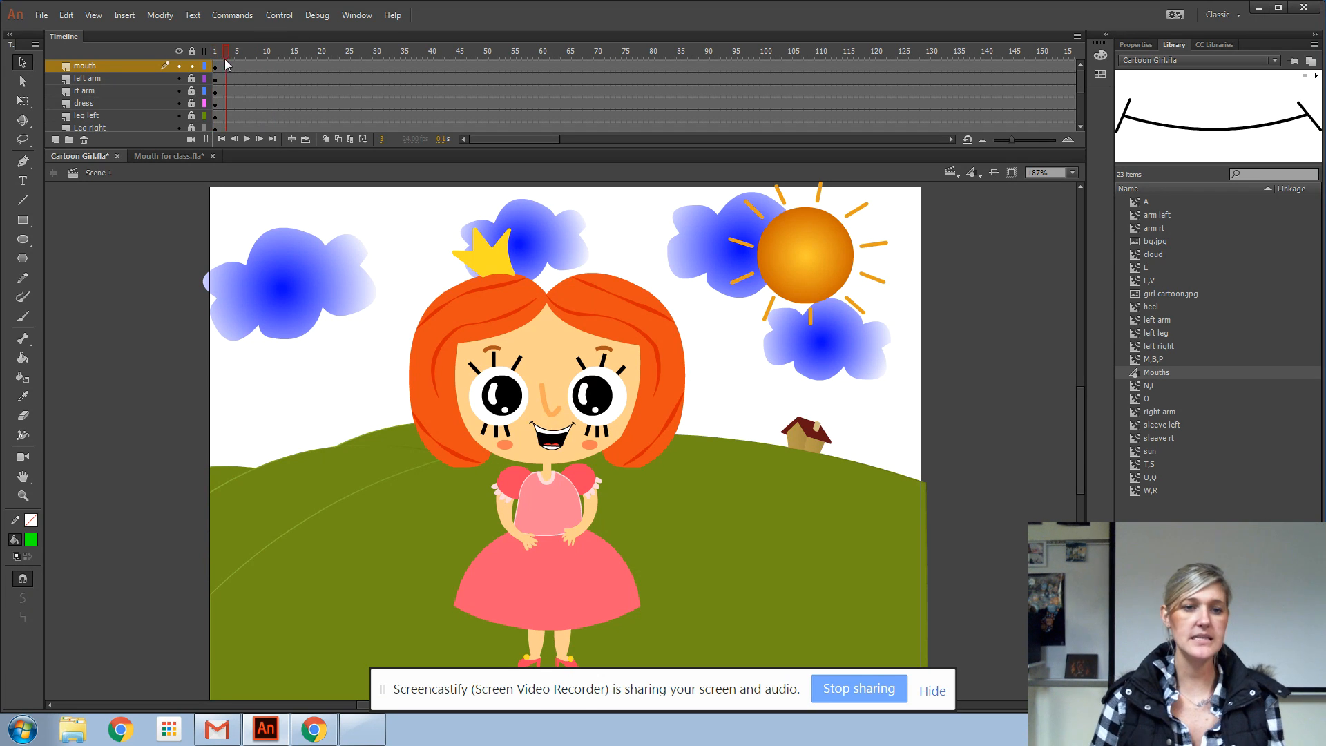
pyautogui.click(486, 66)
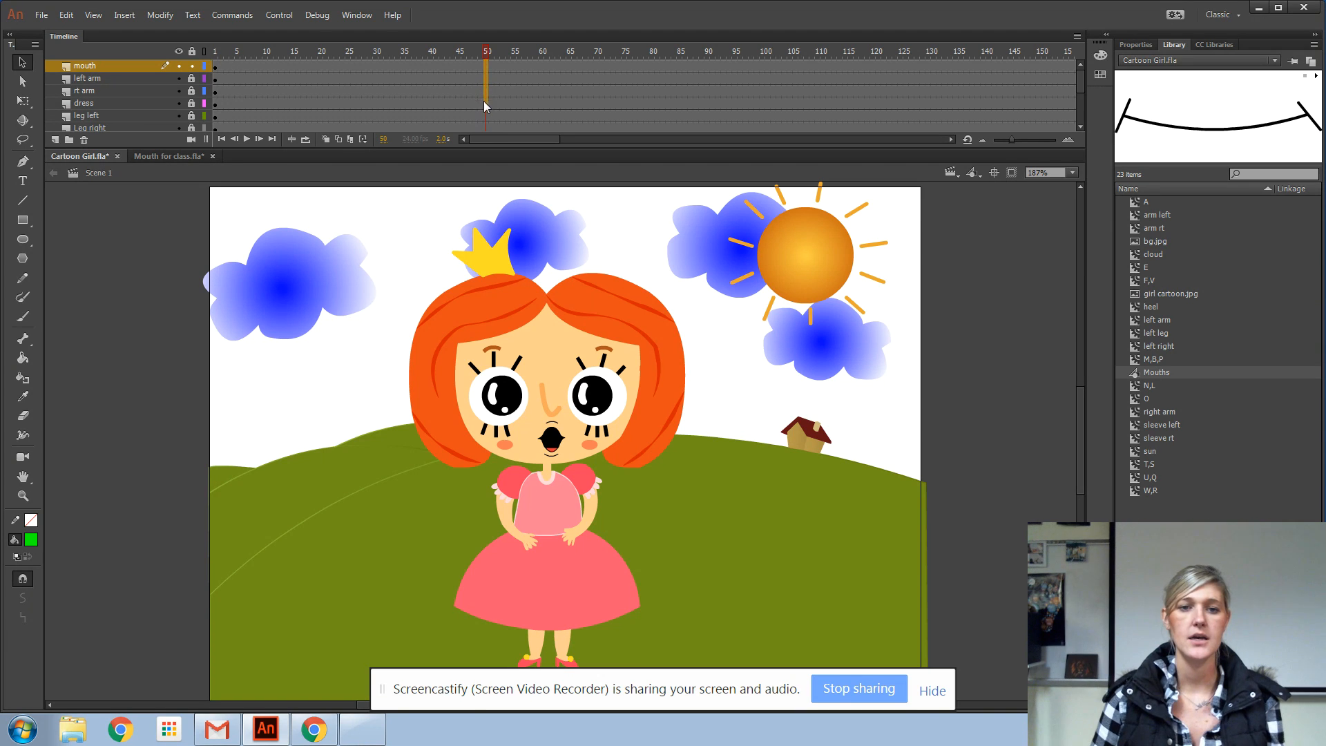
pyautogui.click(506, 79)
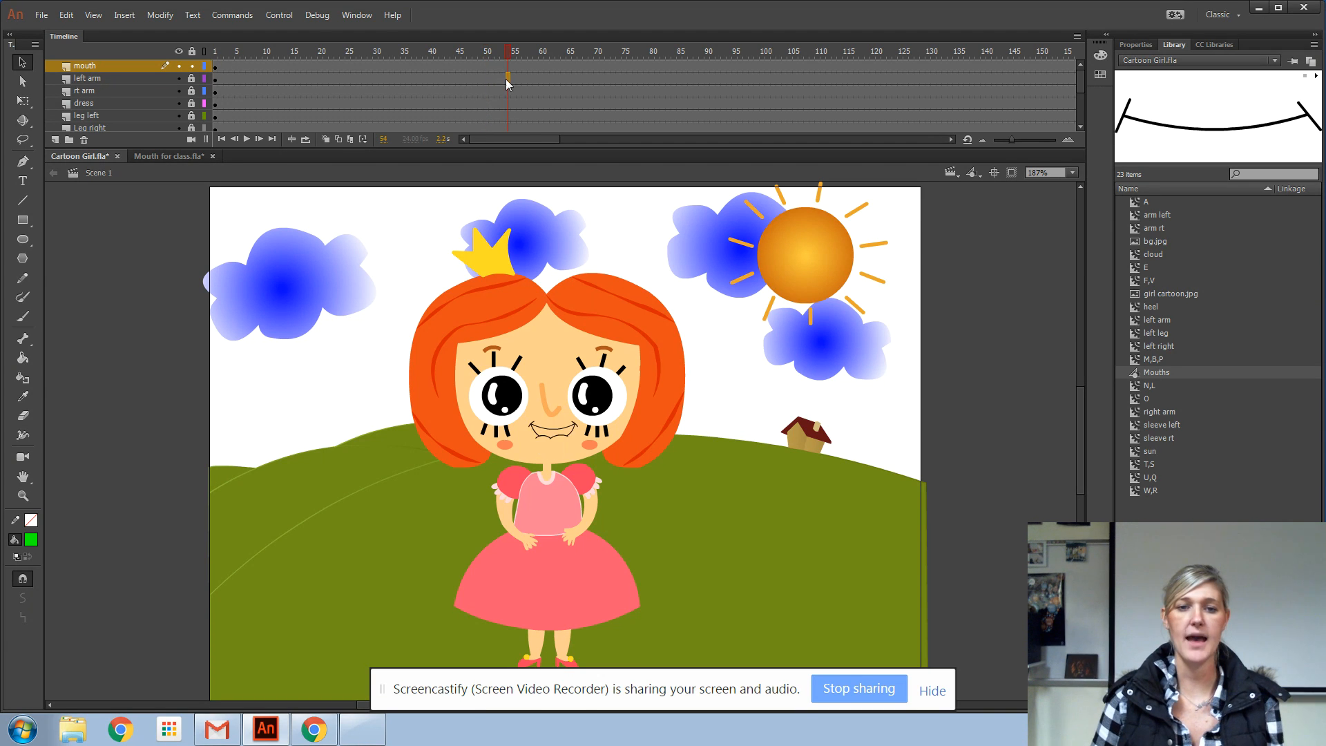
pyautogui.moveTo(487, 63); pyautogui.dragTo(489, 107)
pyautogui.click(488, 123)
pyautogui.click(486, 65)
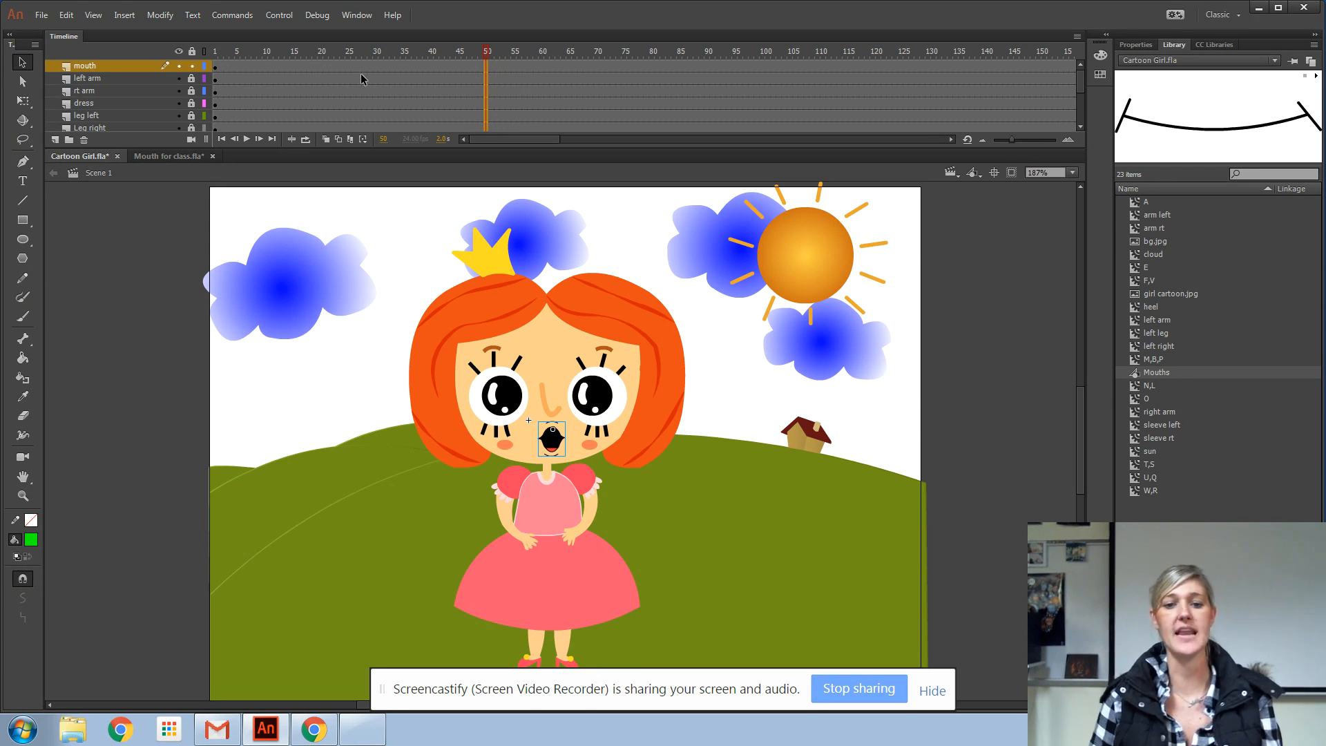
# Add a new layer above the mouth layer and name it audio
pyautogui.click(55, 139)
pyautogui.doubleClick(76, 65)
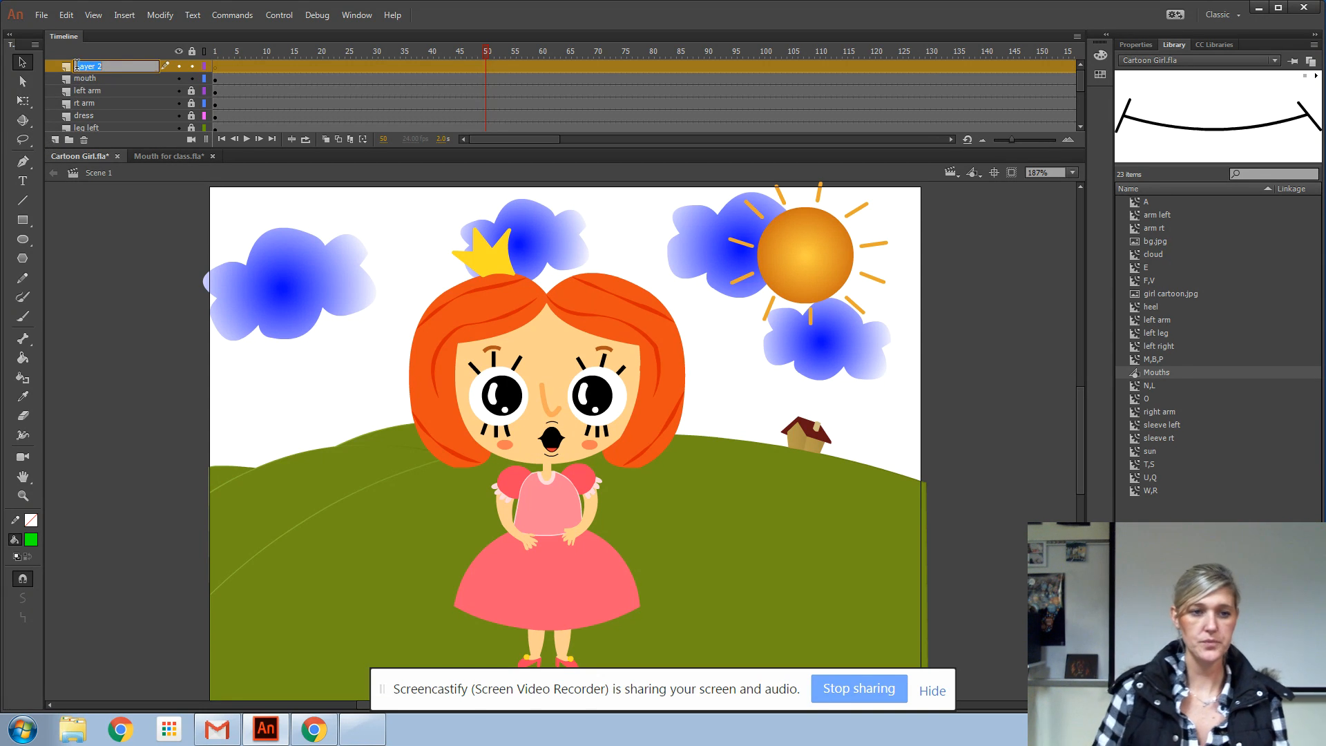
pyautogui.write('audio')
pyautogui.press('Return')
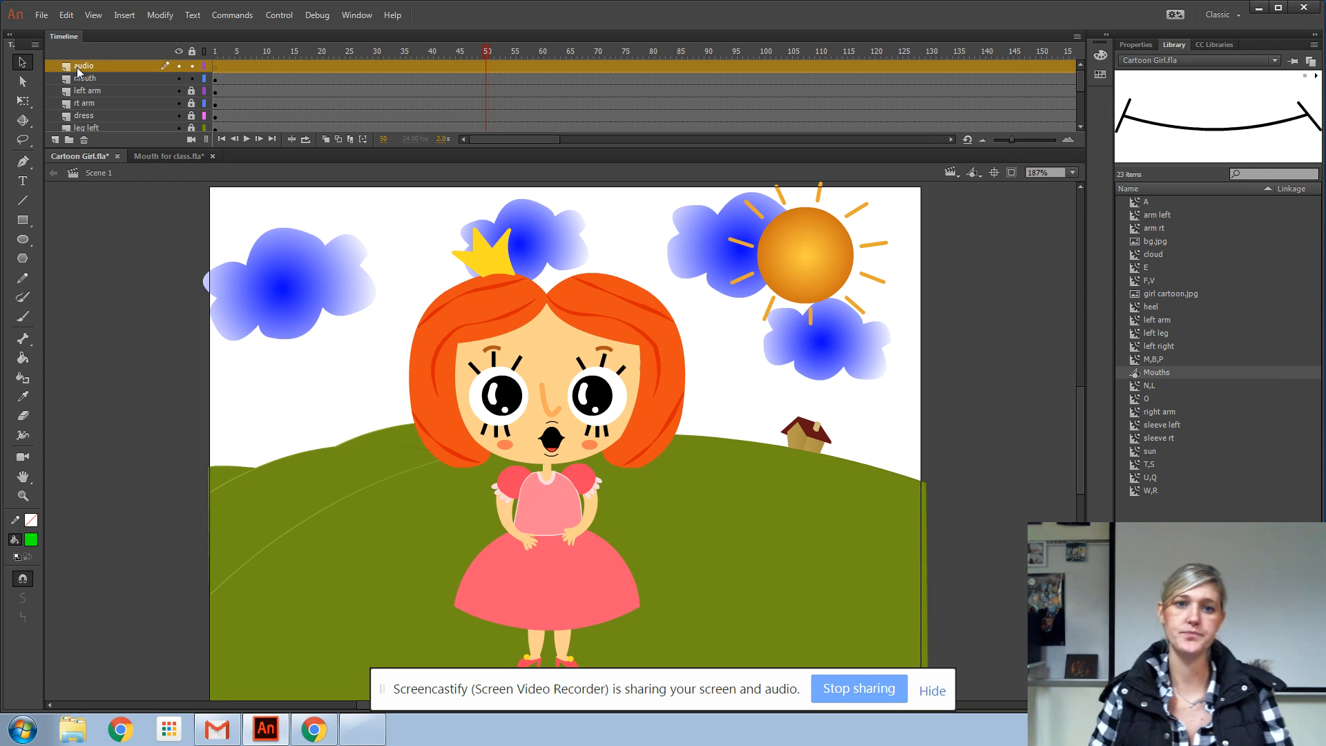
# Import Betsy.wav from the Flash folder in Publishing and Graphics into the library, with frame 1 of the audio layer selected
pyautogui.click(216, 67)
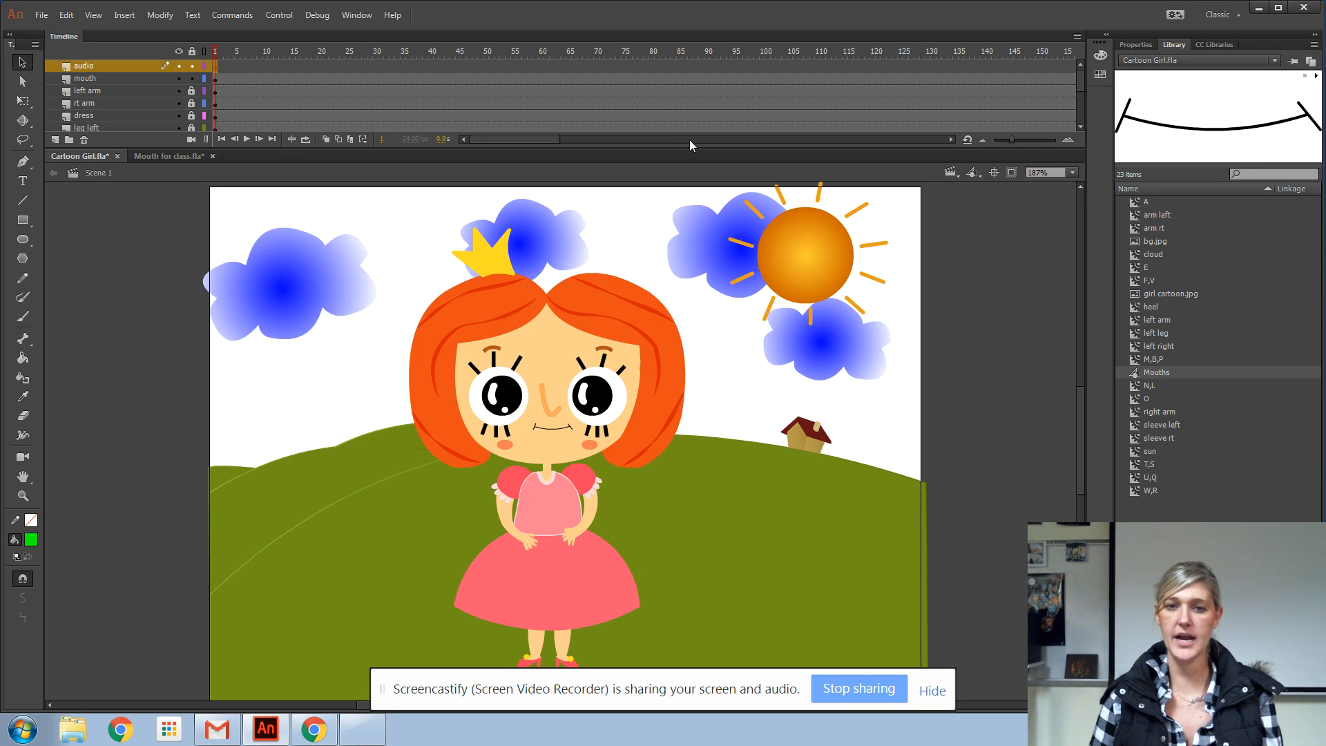
pyautogui.click(41, 14)
pyautogui.moveTo(94, 276)
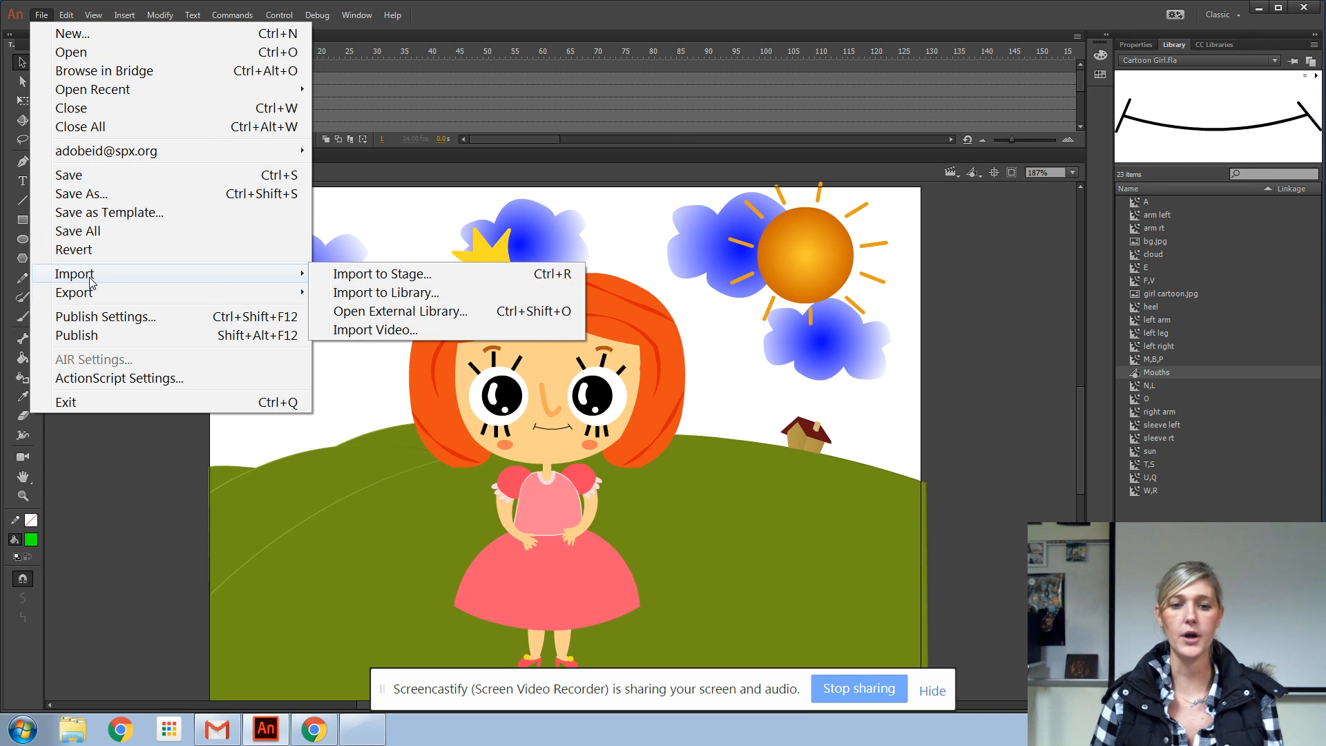
pyautogui.click(413, 294)
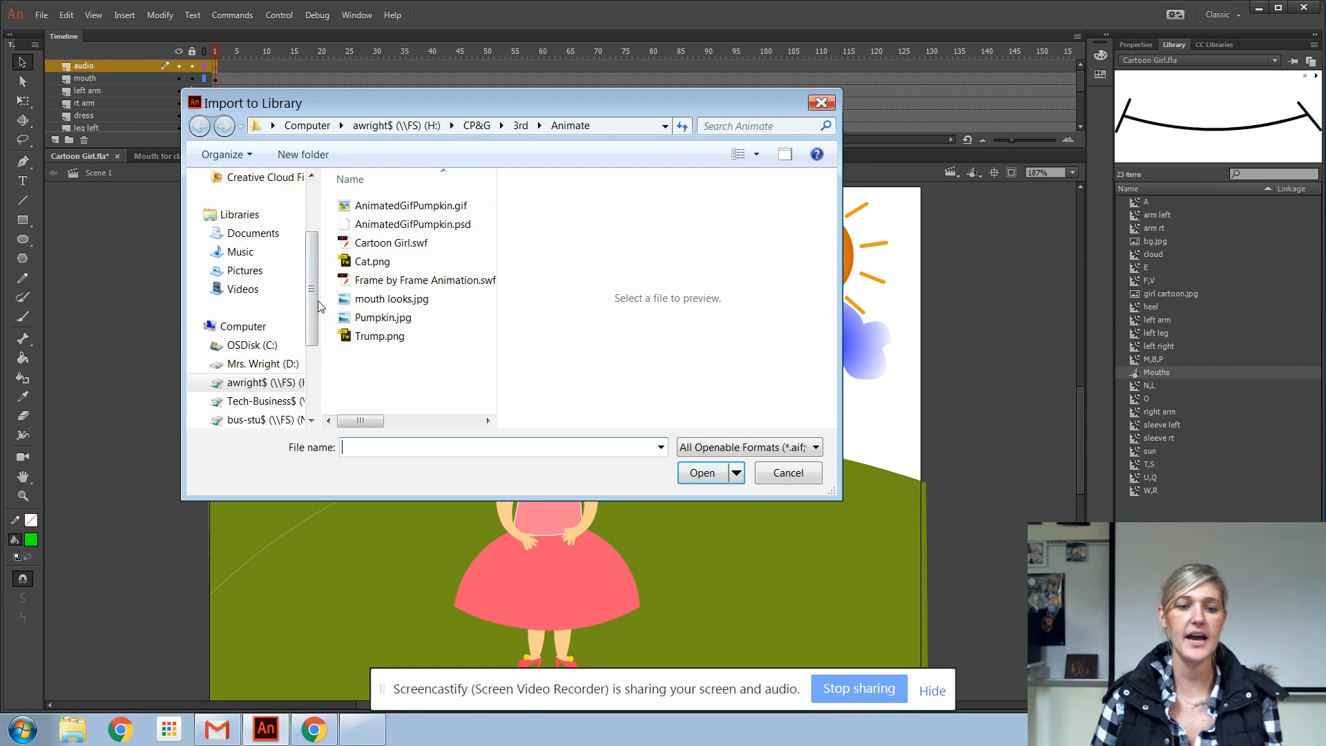
pyautogui.click(266, 420)
pyautogui.click(382, 262)
pyautogui.doubleClick(382, 262)
pyautogui.doubleClick(366, 205)
pyautogui.doubleClick(387, 243)
pyautogui.doubleClick(366, 224)
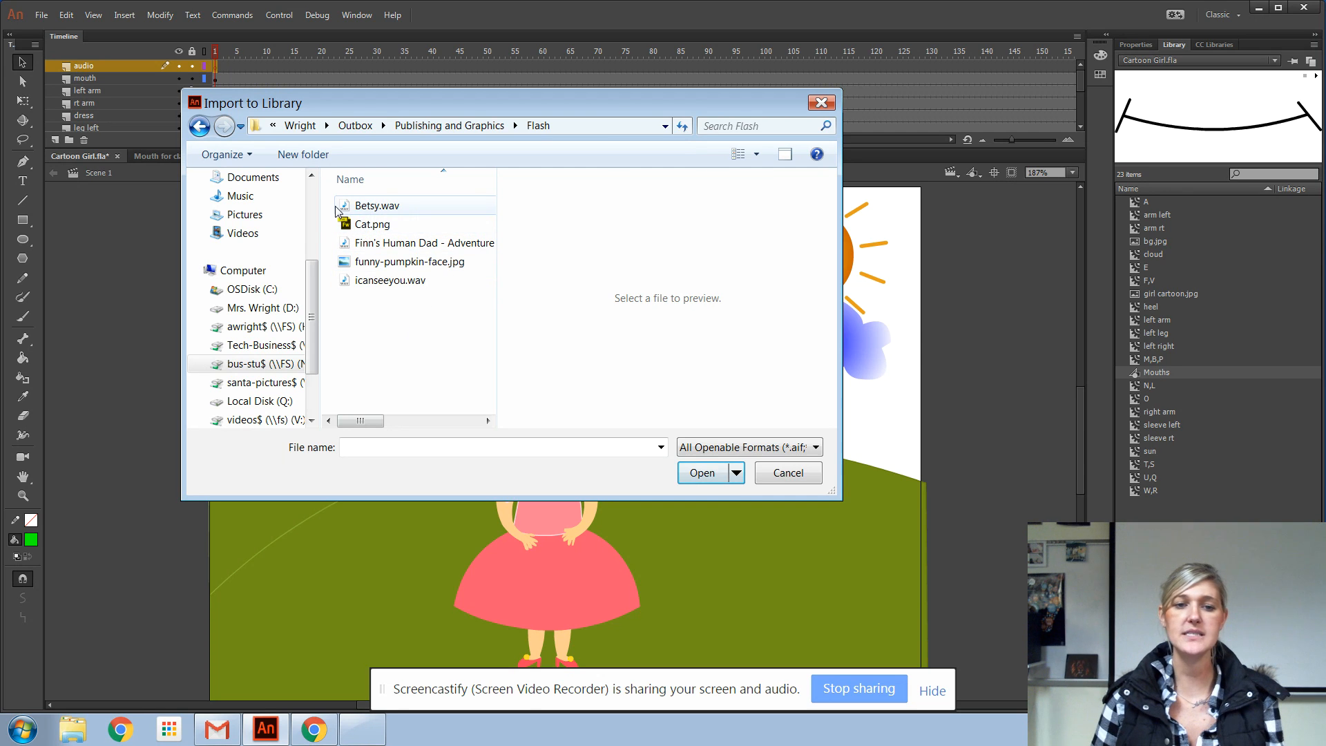
pyautogui.click(408, 208)
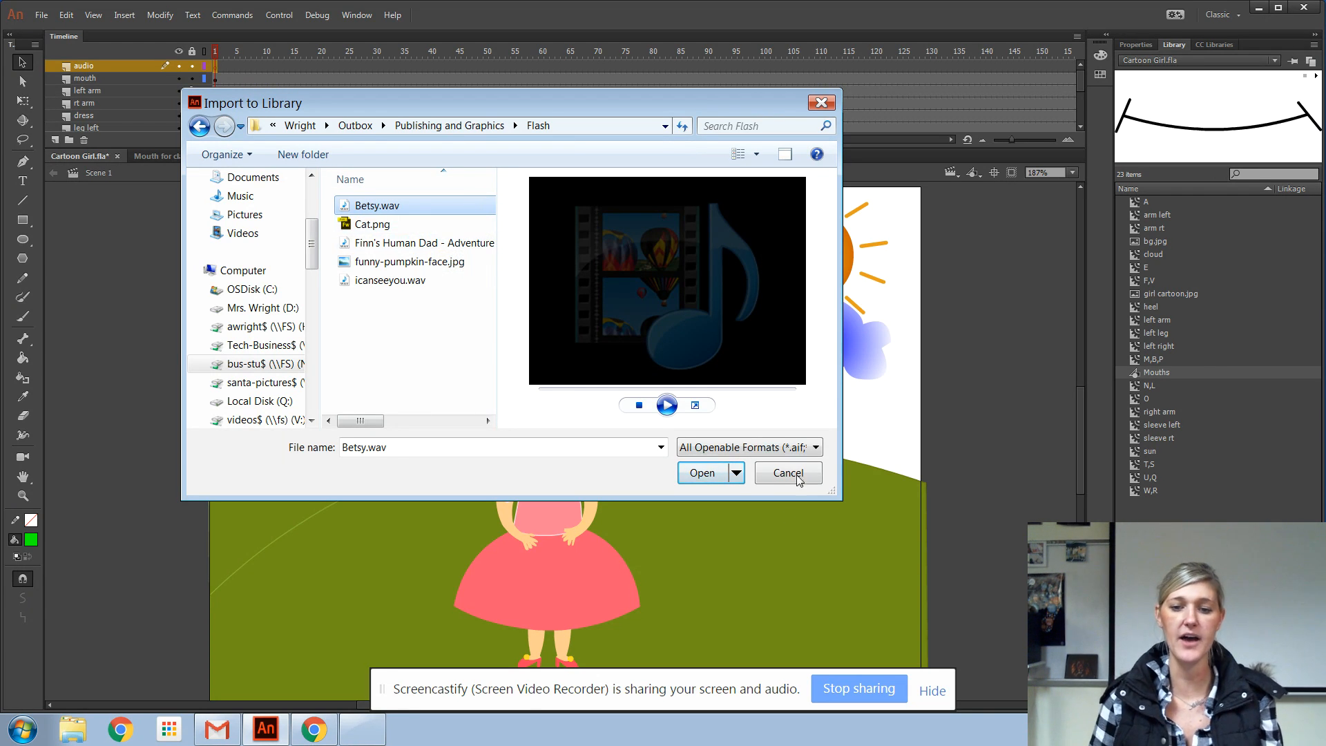
pyautogui.click(710, 473)
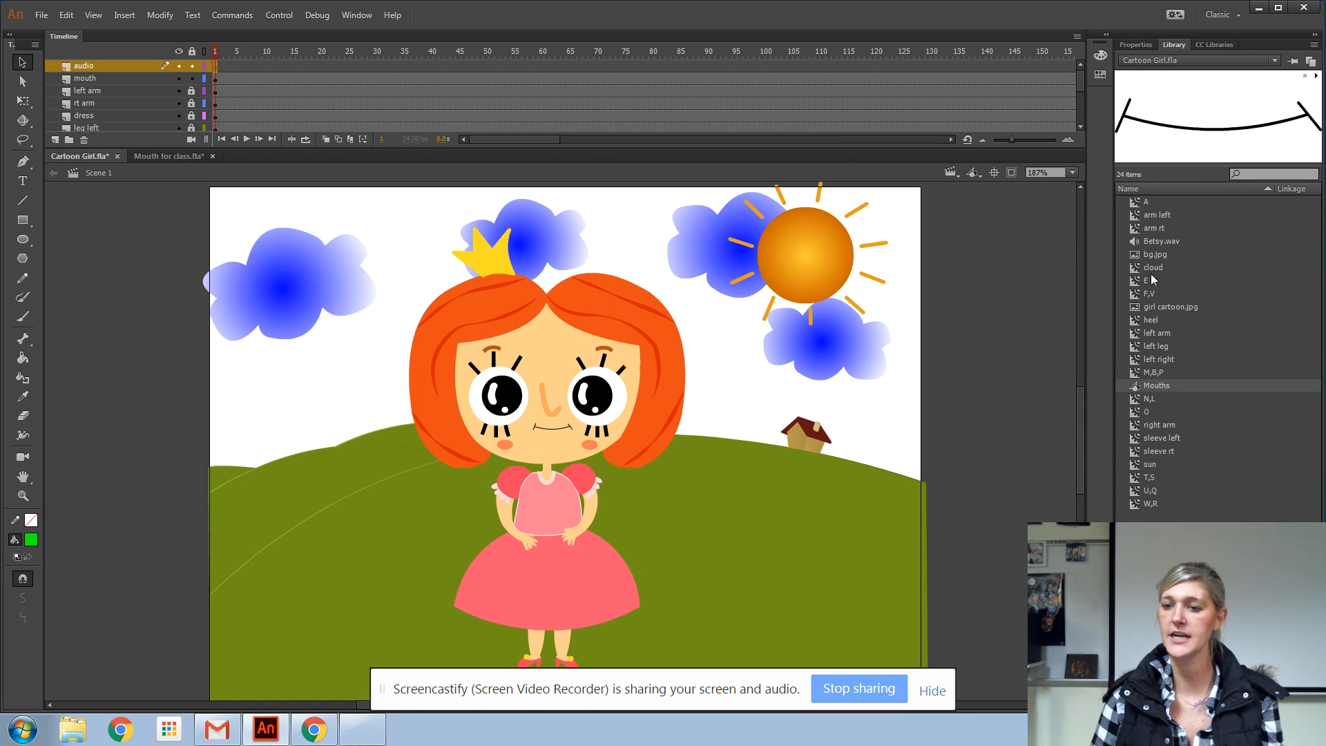
# Preview the Betsy.wav sound in the library, and stop its playback
pyautogui.click(1158, 242)
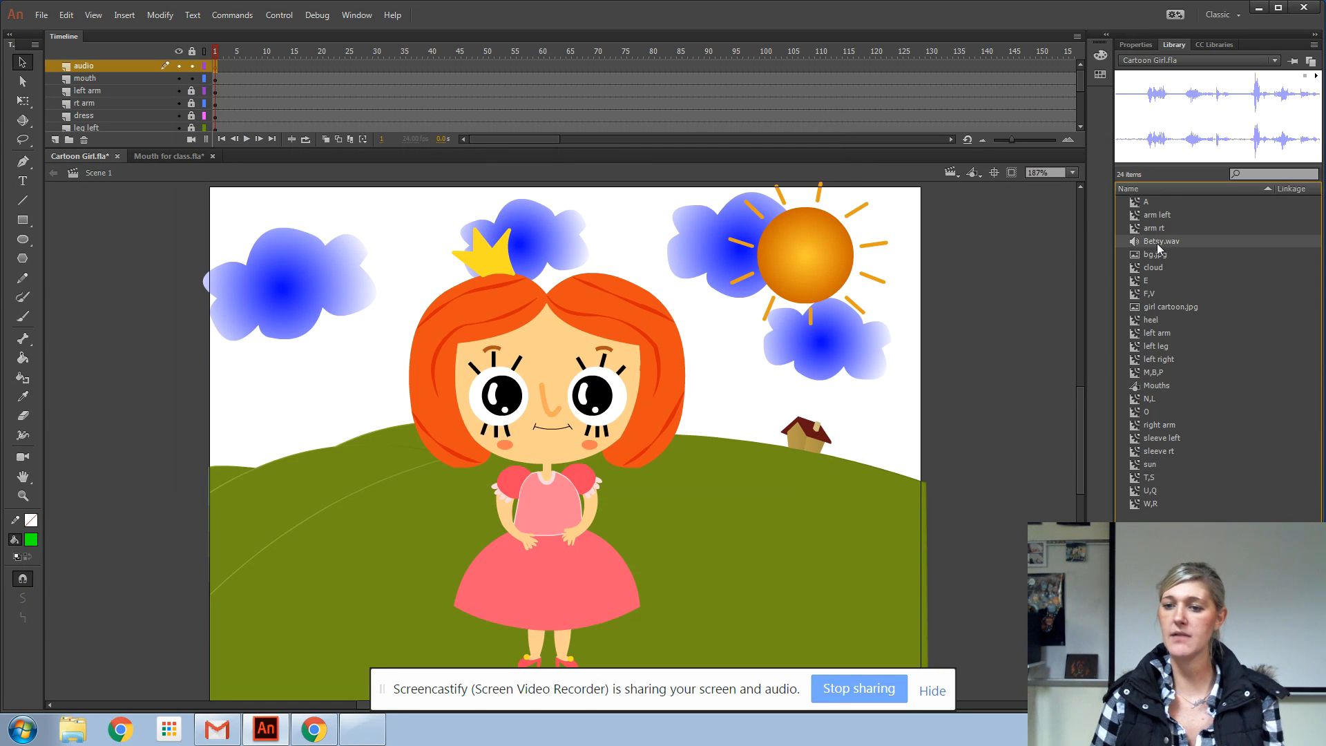
pyautogui.click(1317, 78)
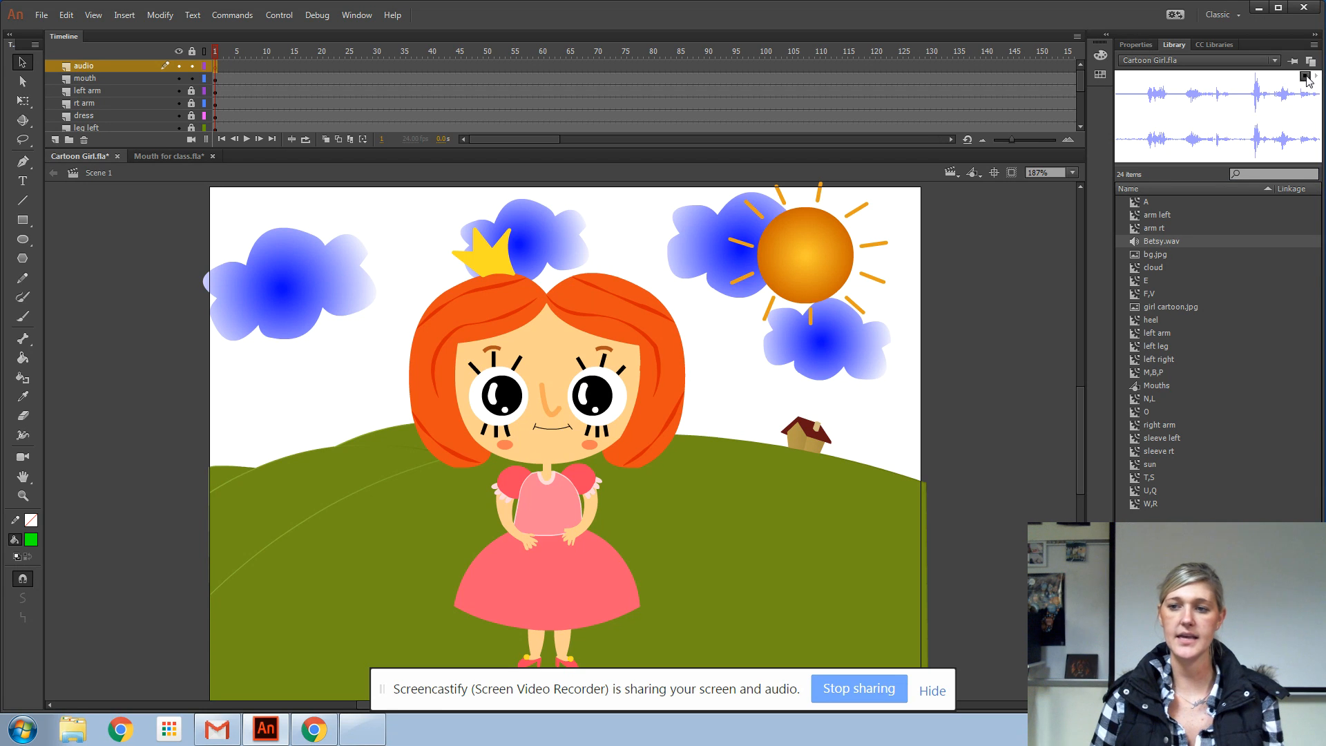
pyautogui.click(1306, 78)
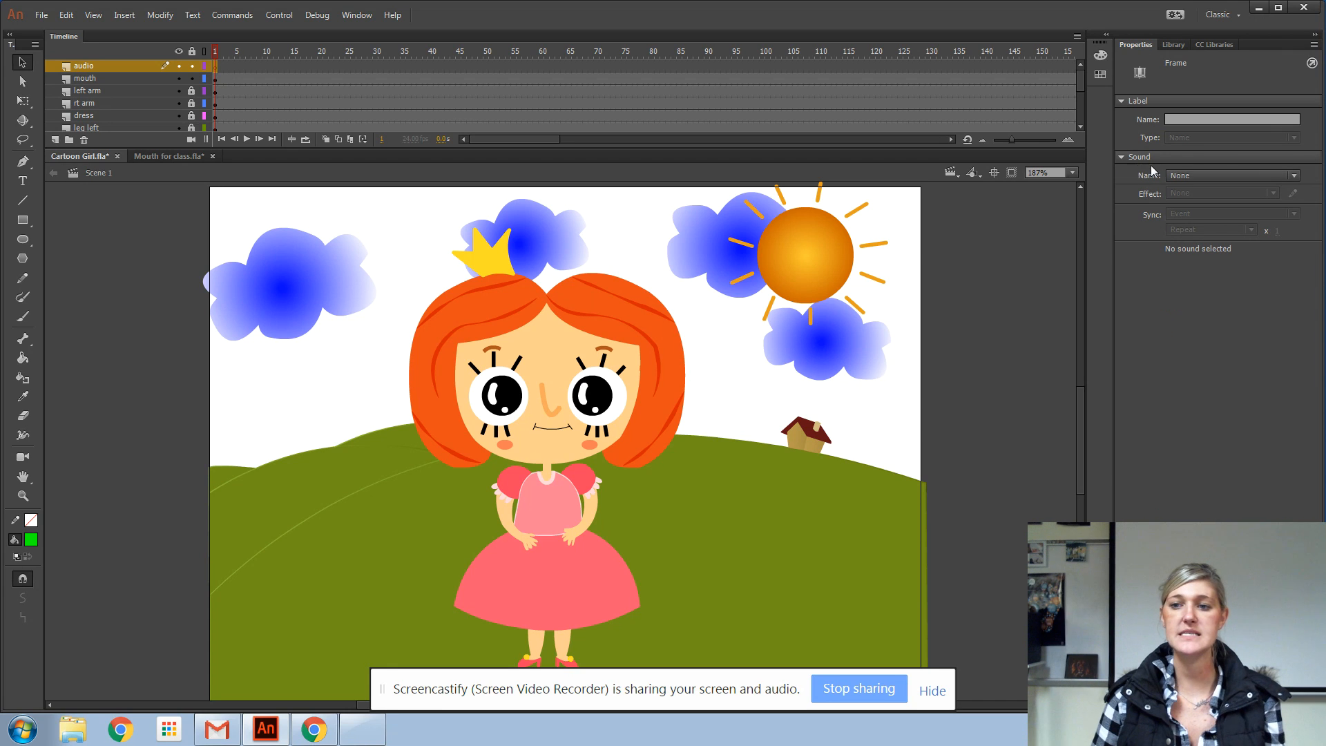
# Assign the Betsy.wav sound to frame 1 of the audio layer and check its waveform along the timeline
pyautogui.click(1234, 176)
pyautogui.click(1201, 205)
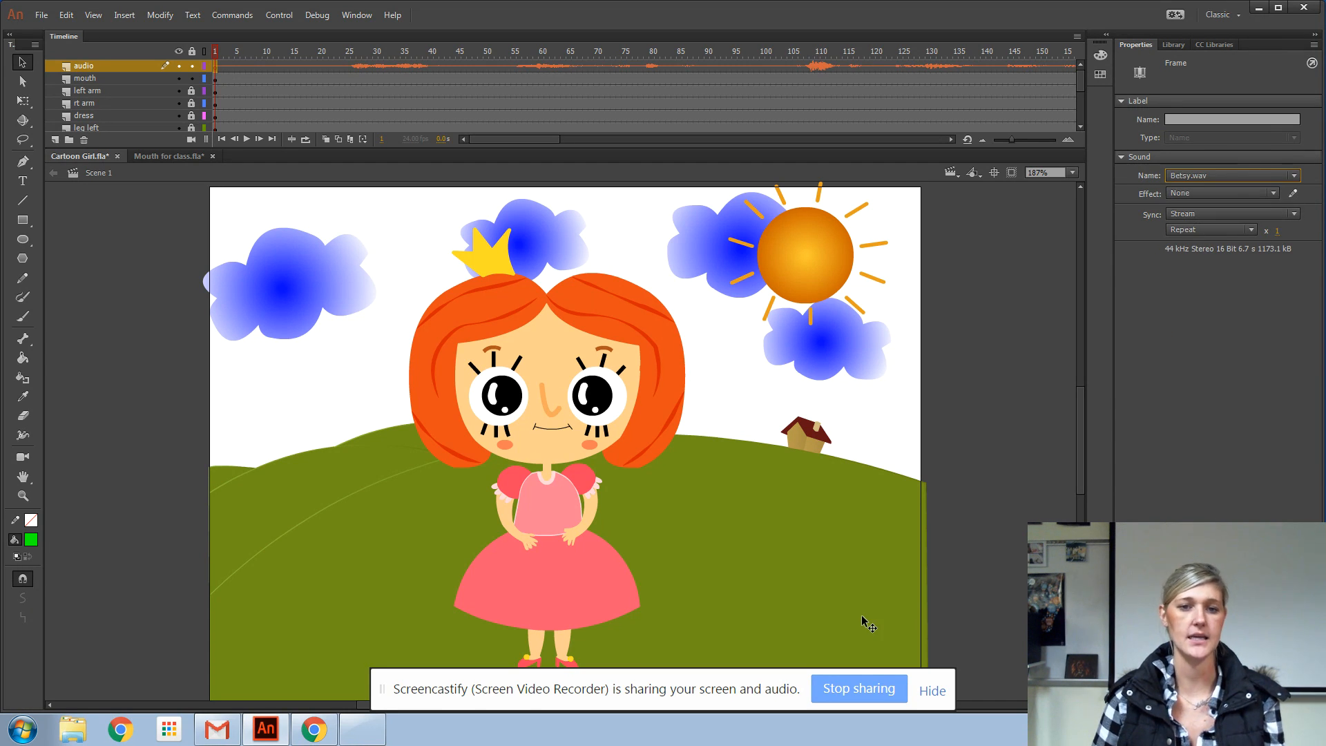
pyautogui.moveTo(366, 67); pyautogui.dragTo(430, 67)
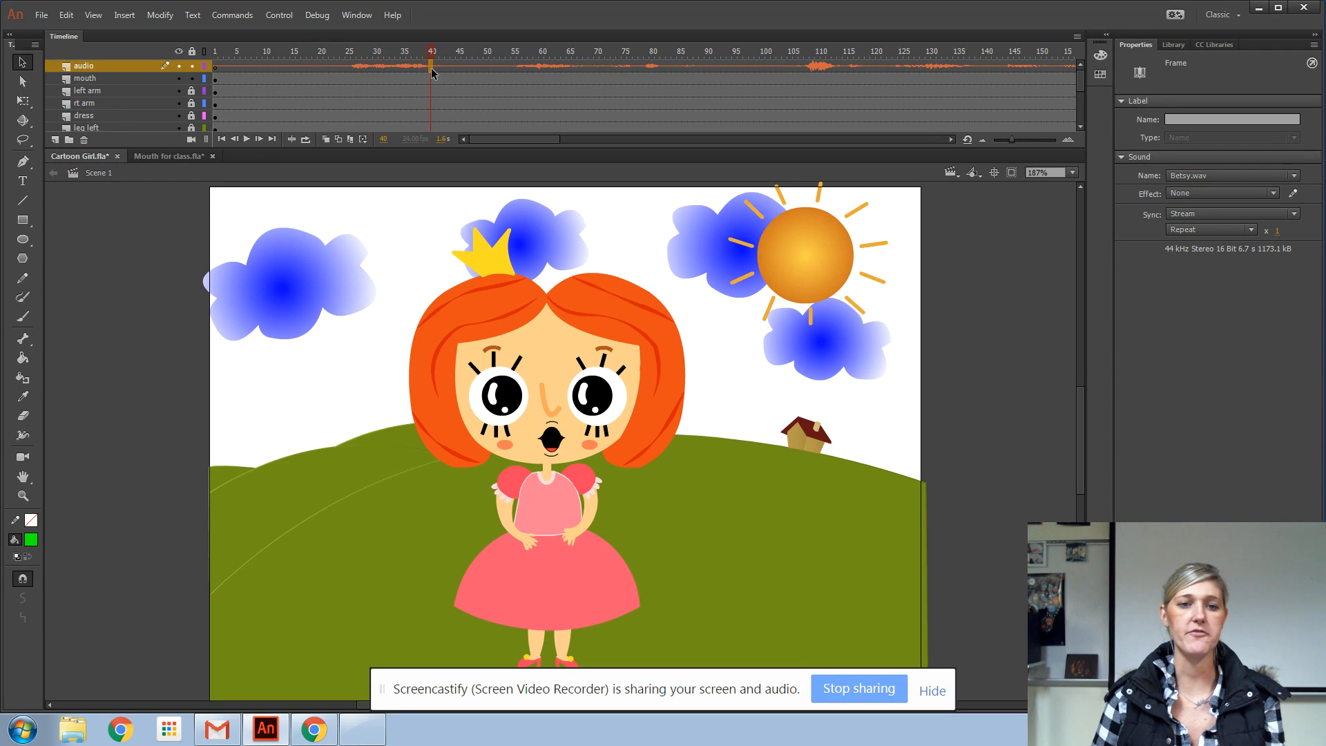
pyautogui.click(214, 67)
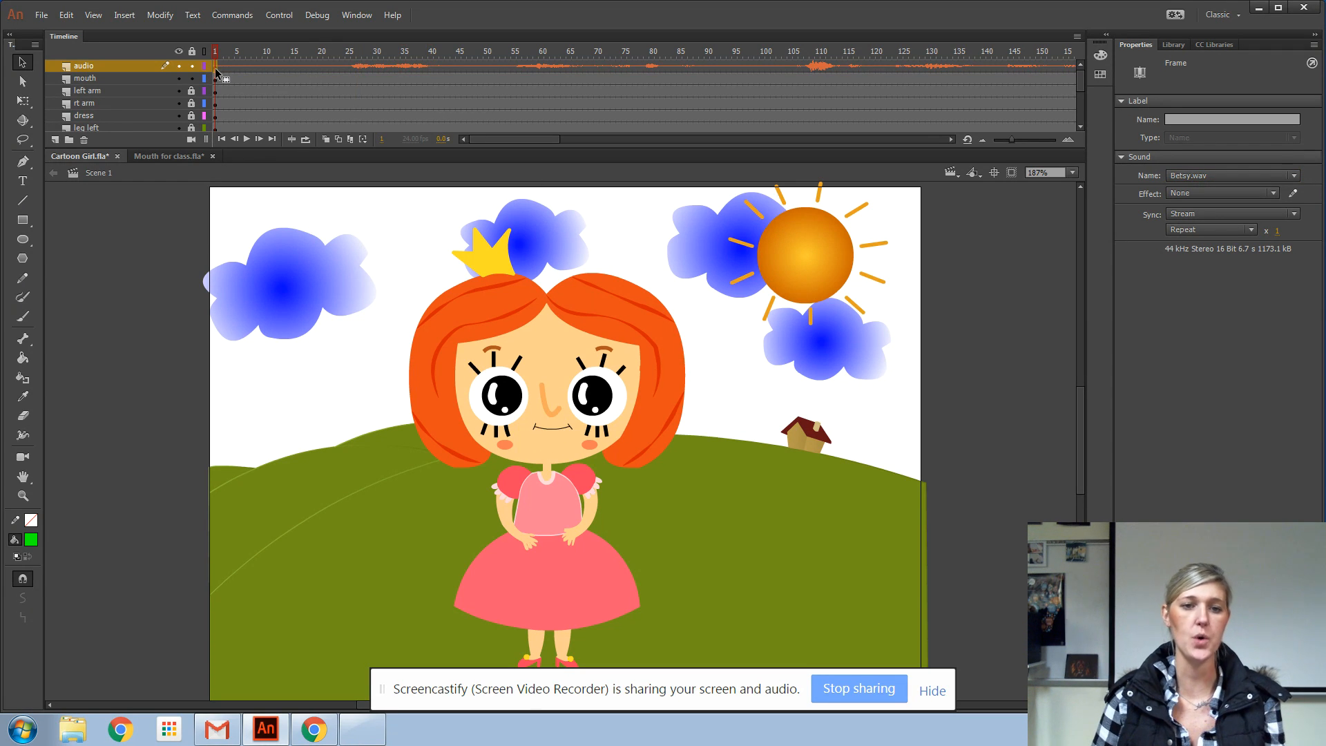
# Insert frames on all layers, from audio down to Grass, to extend the animation to frame 170
pyautogui.moveTo(507, 139); pyautogui.dragTo(546, 141)
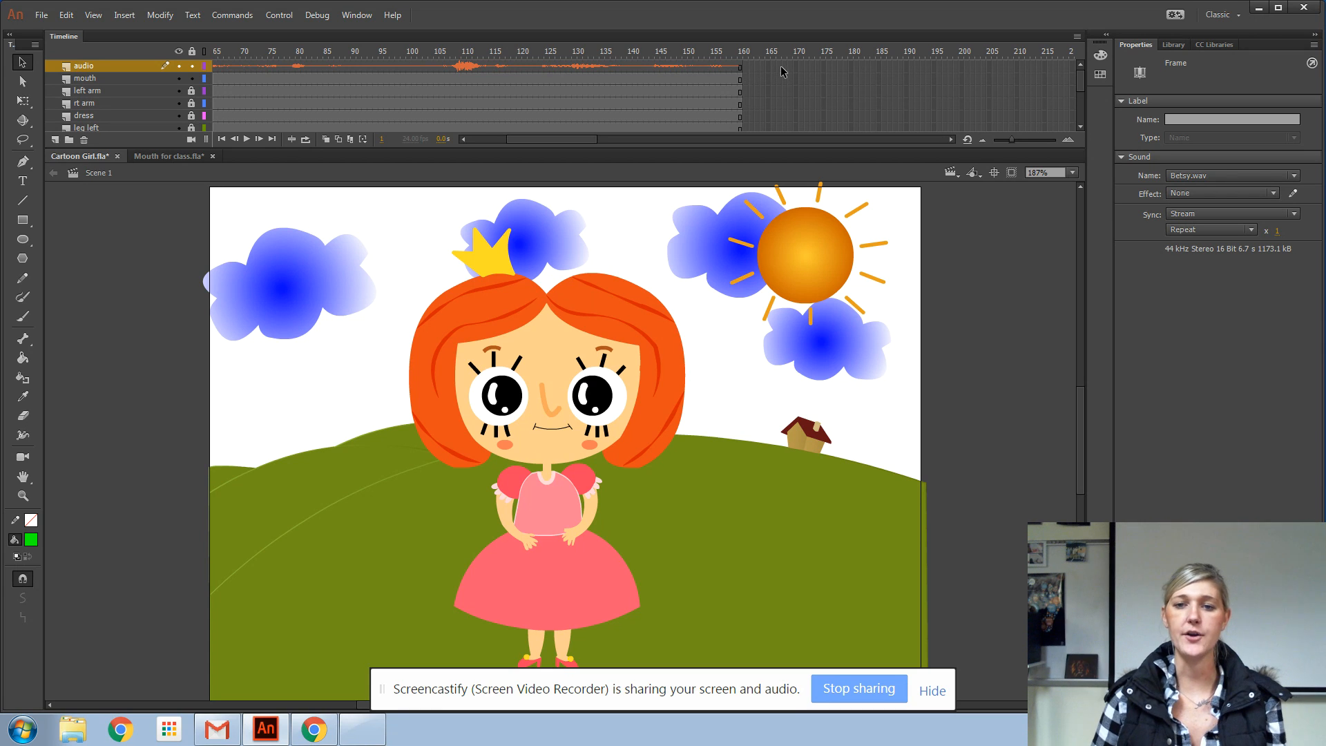
pyautogui.click(799, 66)
pyautogui.moveTo(797, 116); pyautogui.dragTo(809, 201)
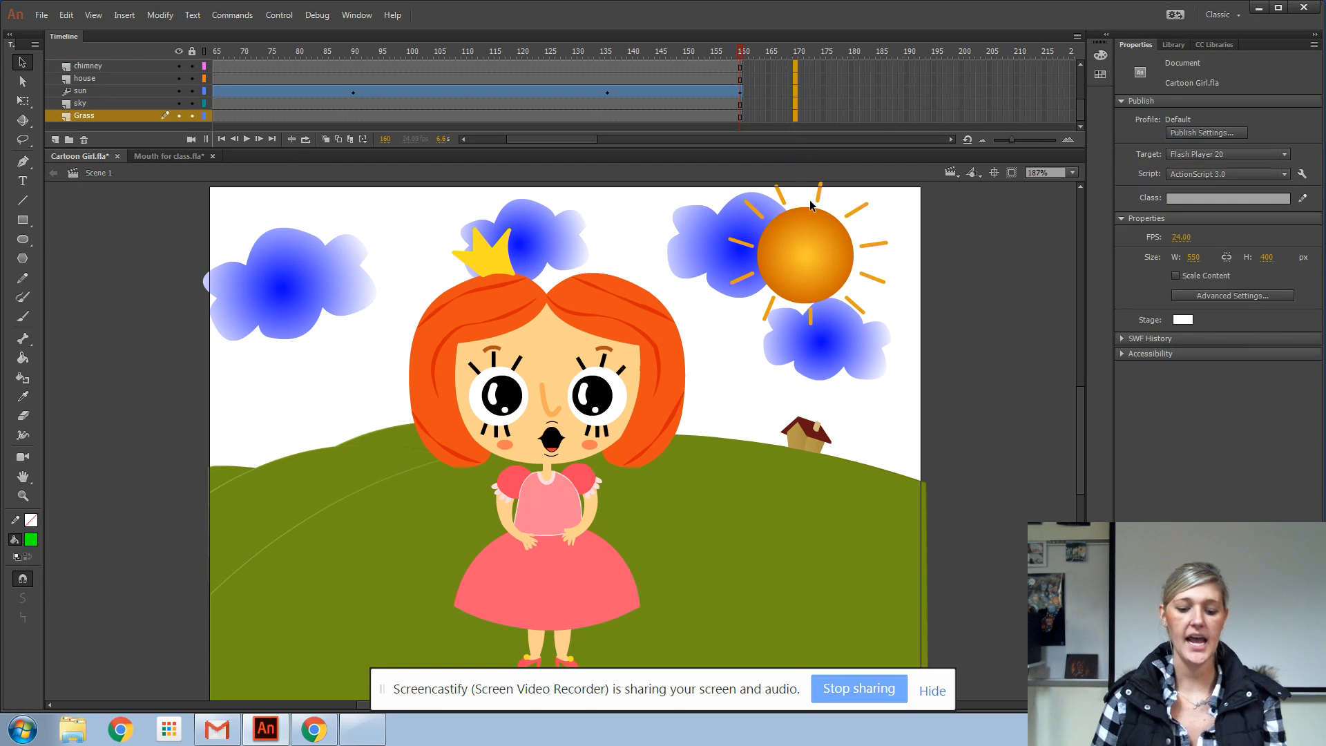
pyautogui.press('F5')
pyautogui.scroll(5, 832, 74)
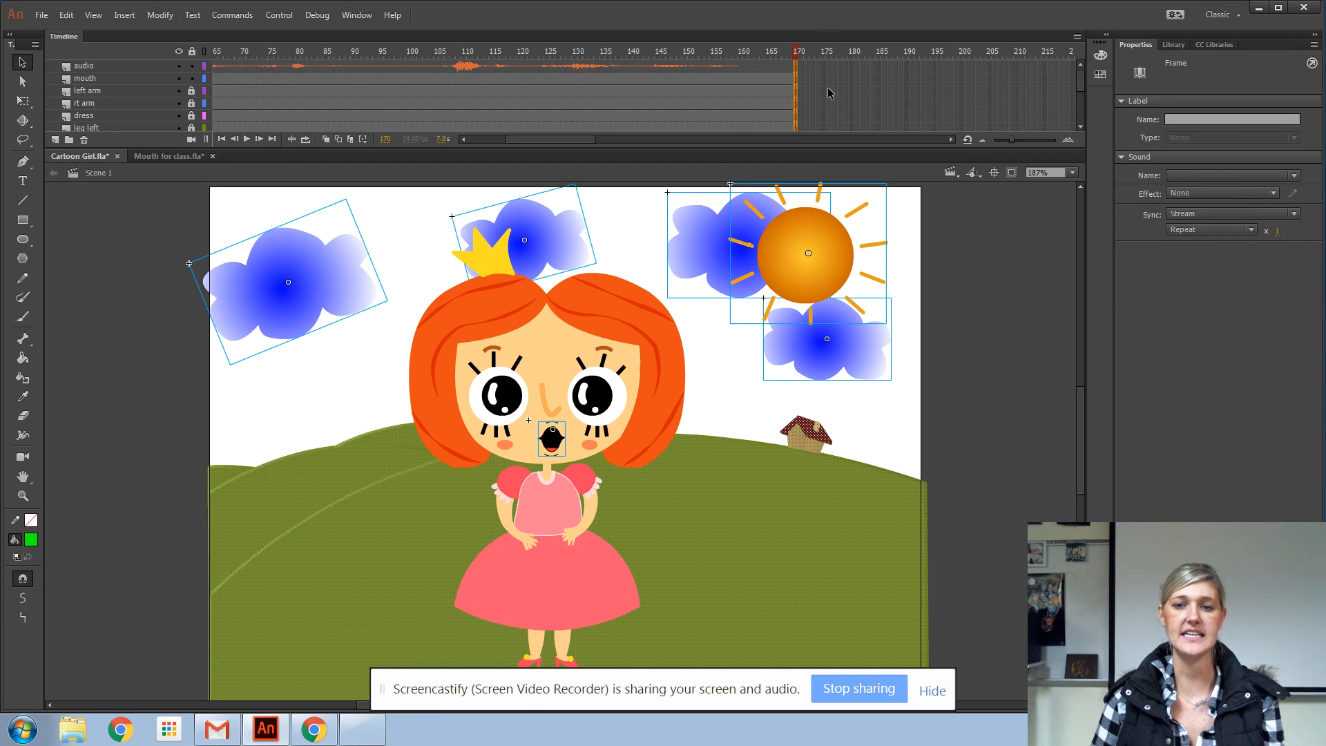
pyautogui.click(811, 66)
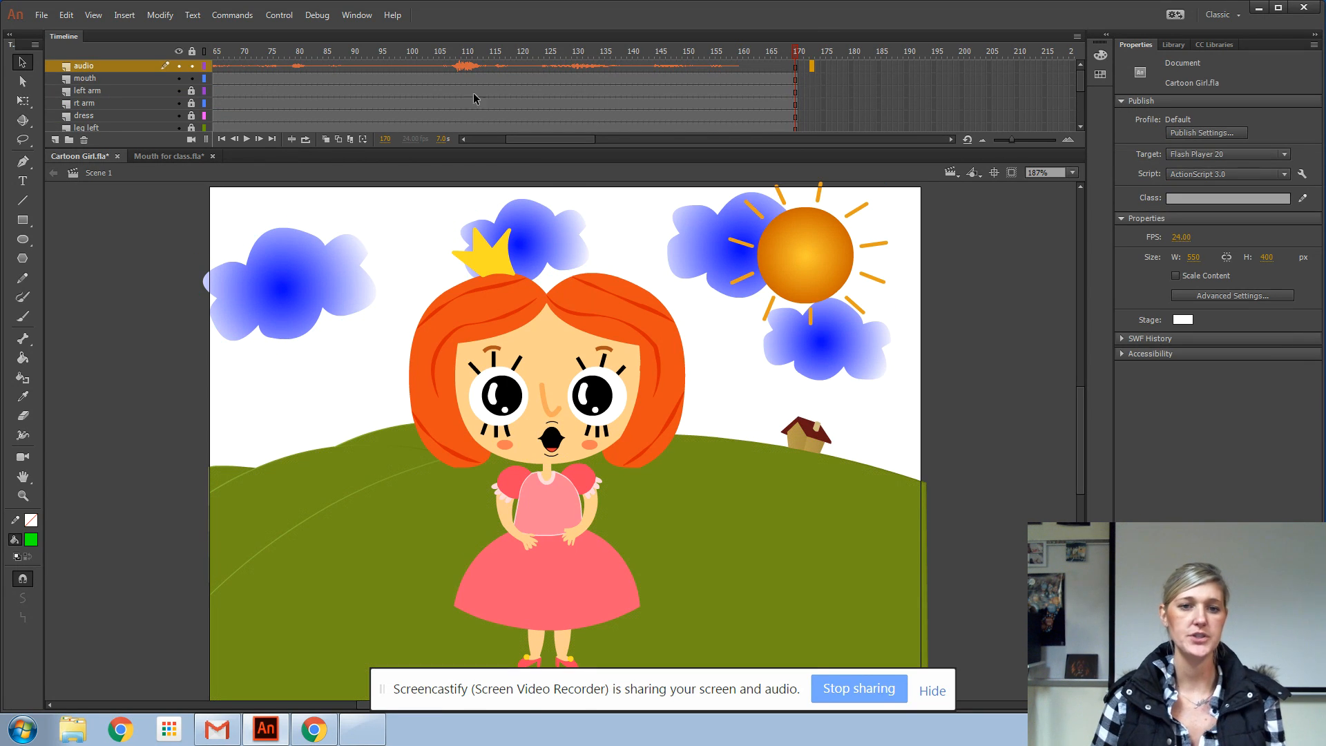
# Undo the frame selection and the frame insertion that extended all layers
pyautogui.click(73, 19)
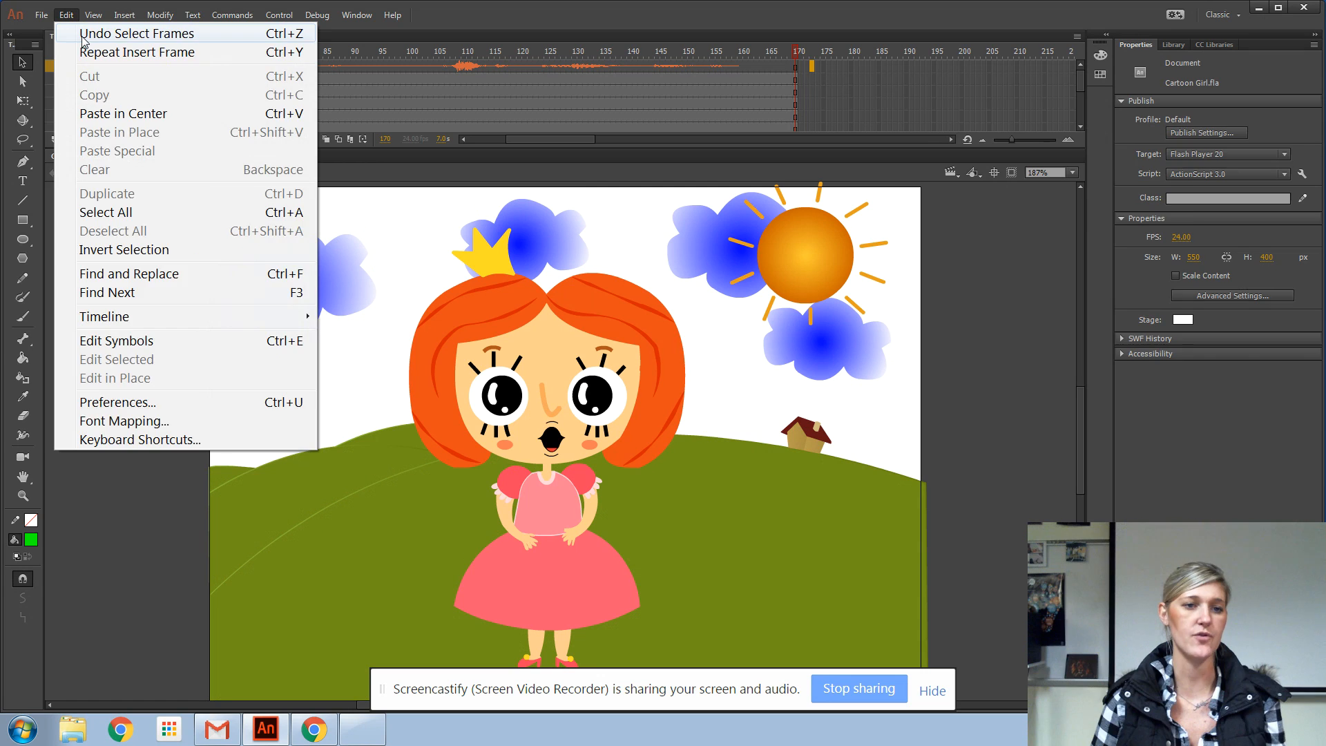
pyautogui.click(81, 36)
pyautogui.click(52, 17)
pyautogui.click(65, 31)
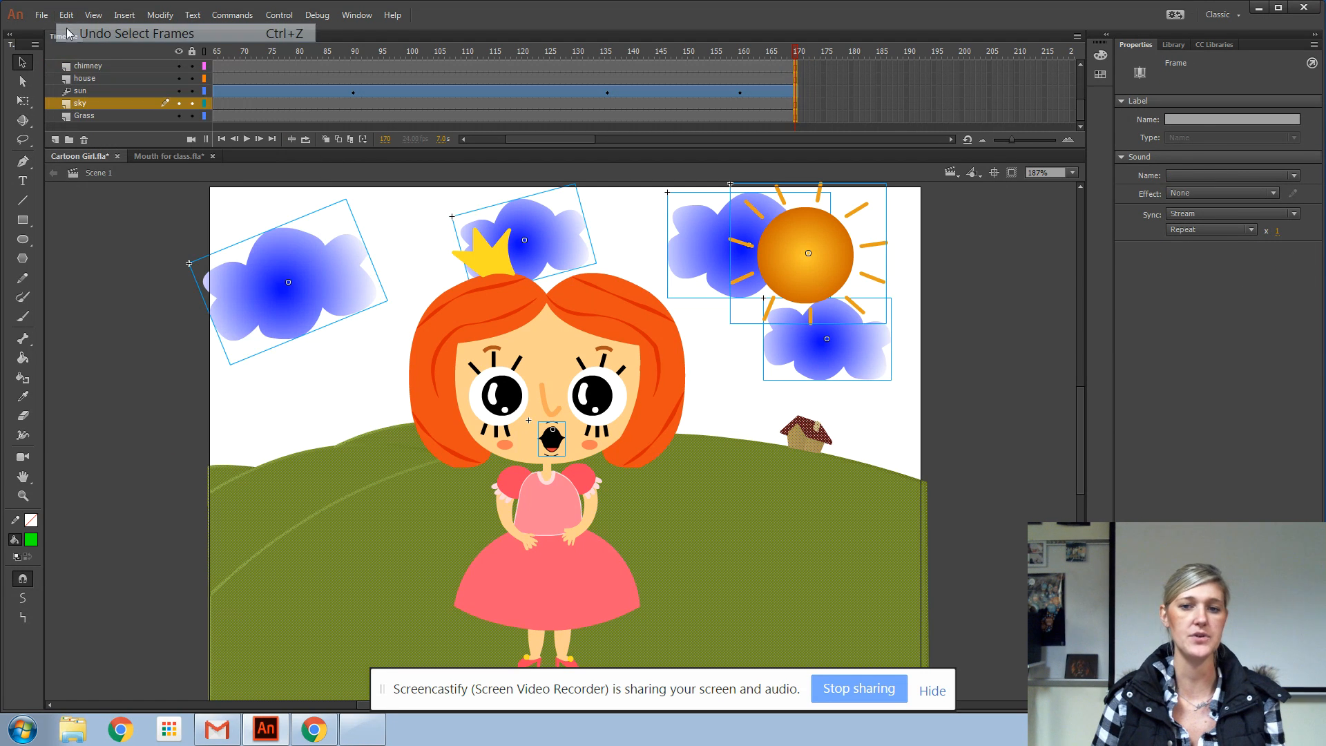
pyautogui.click(67, 16)
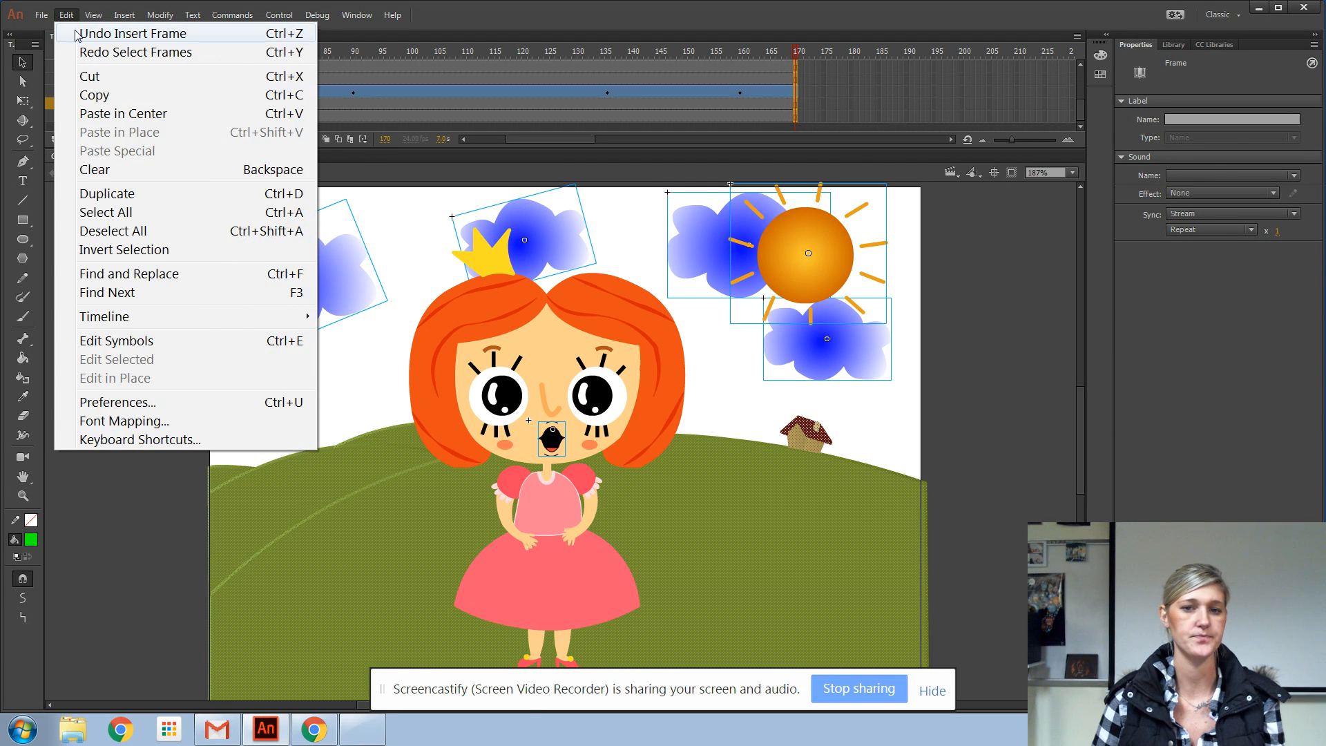
pyautogui.click(117, 34)
# Scrub the audio along the timeline from frame 1 to about frame 155, and return to frame 1
pyautogui.click(514, 68)
pyautogui.moveTo(514, 54); pyautogui.dragTo(134, 77)
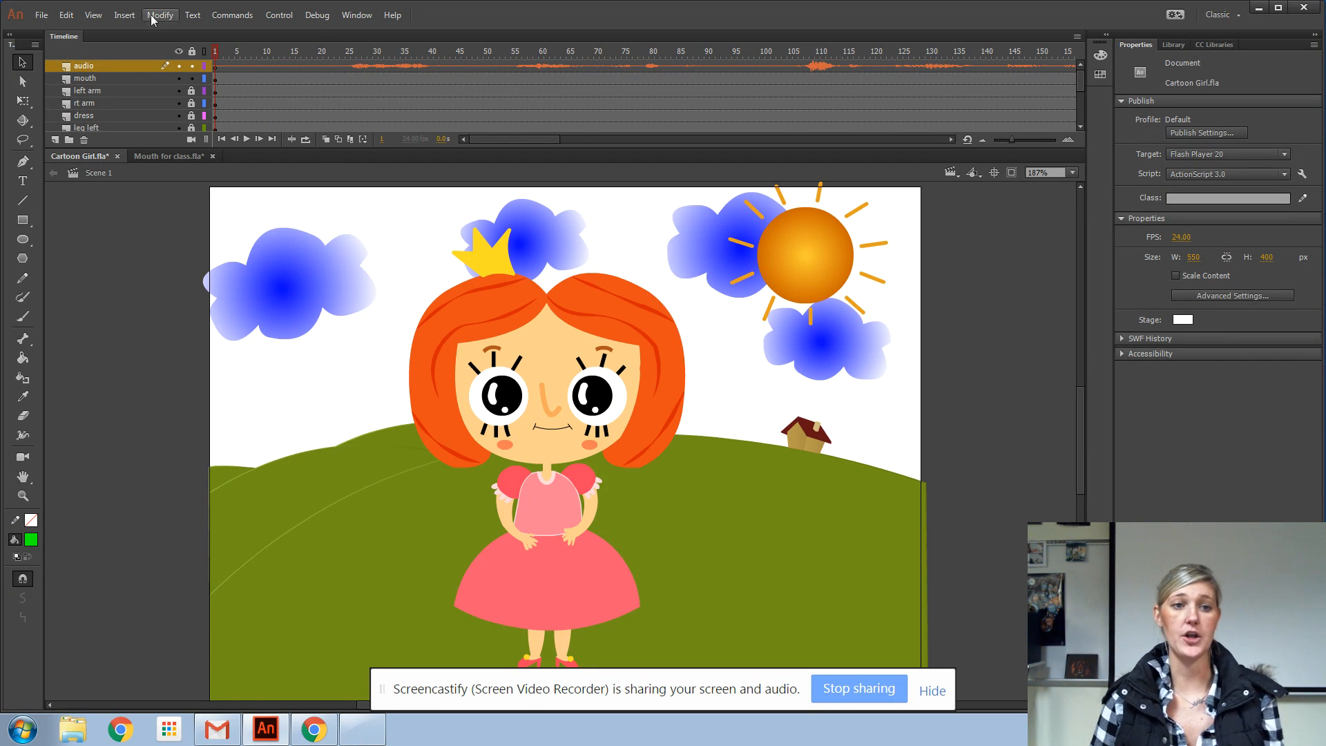
pyautogui.click(215, 70)
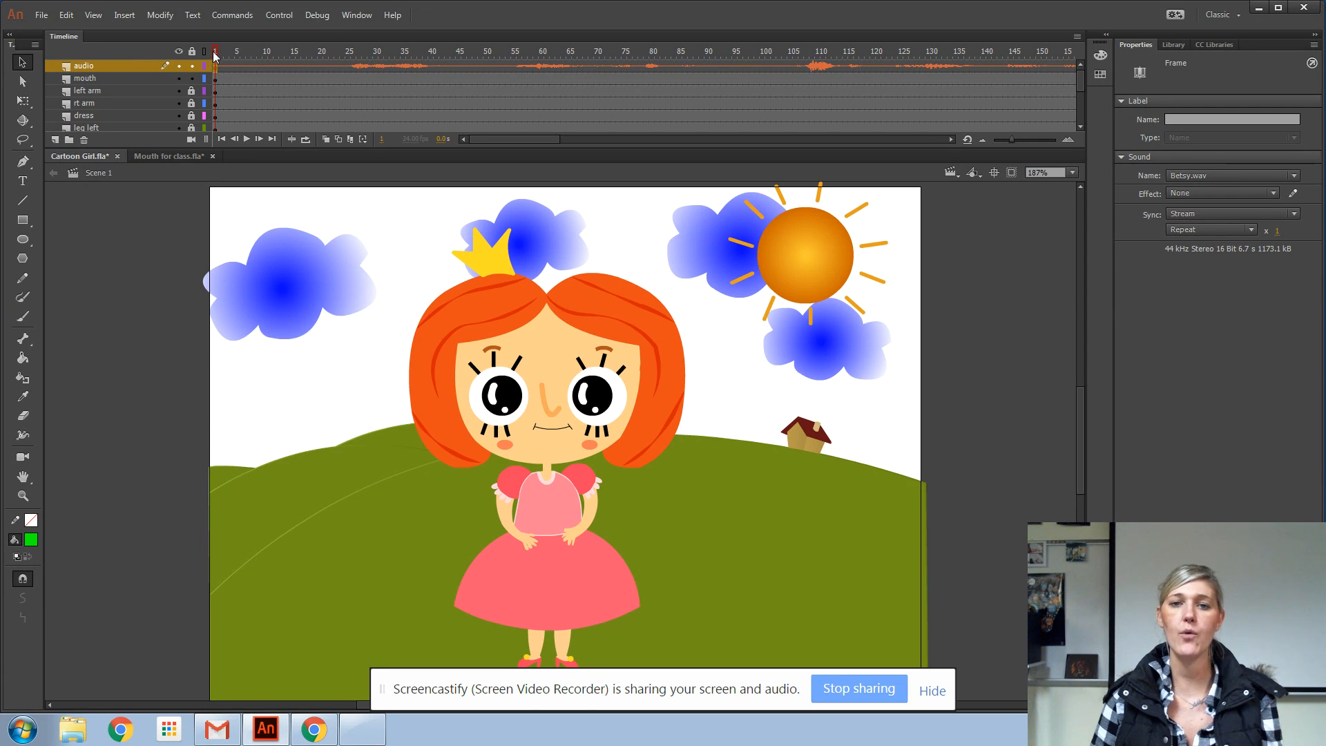
pyautogui.moveTo(214, 55); pyautogui.dragTo(897, 76)
pyautogui.moveTo(518, 142); pyautogui.dragTo(579, 134)
pyautogui.moveTo(576, 58); pyautogui.dragTo(760, 60)
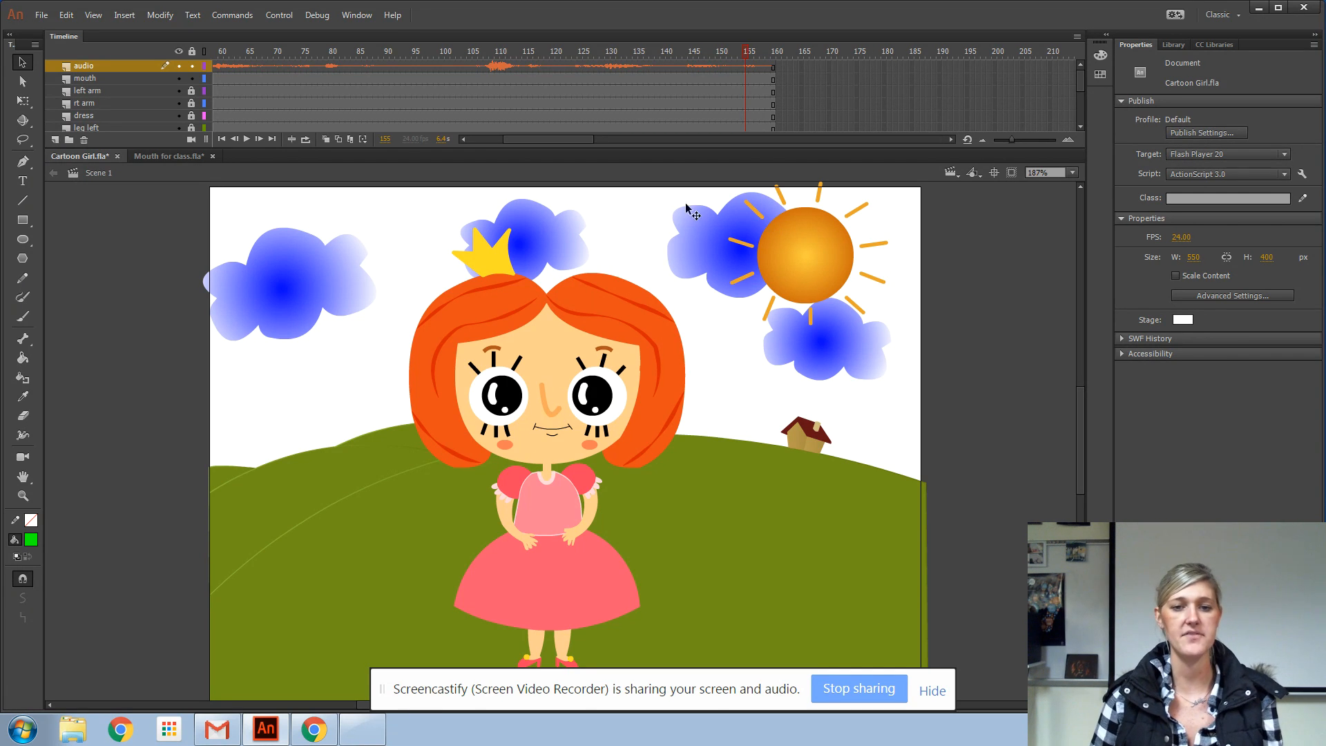
pyautogui.moveTo(554, 140); pyautogui.dragTo(482, 150)
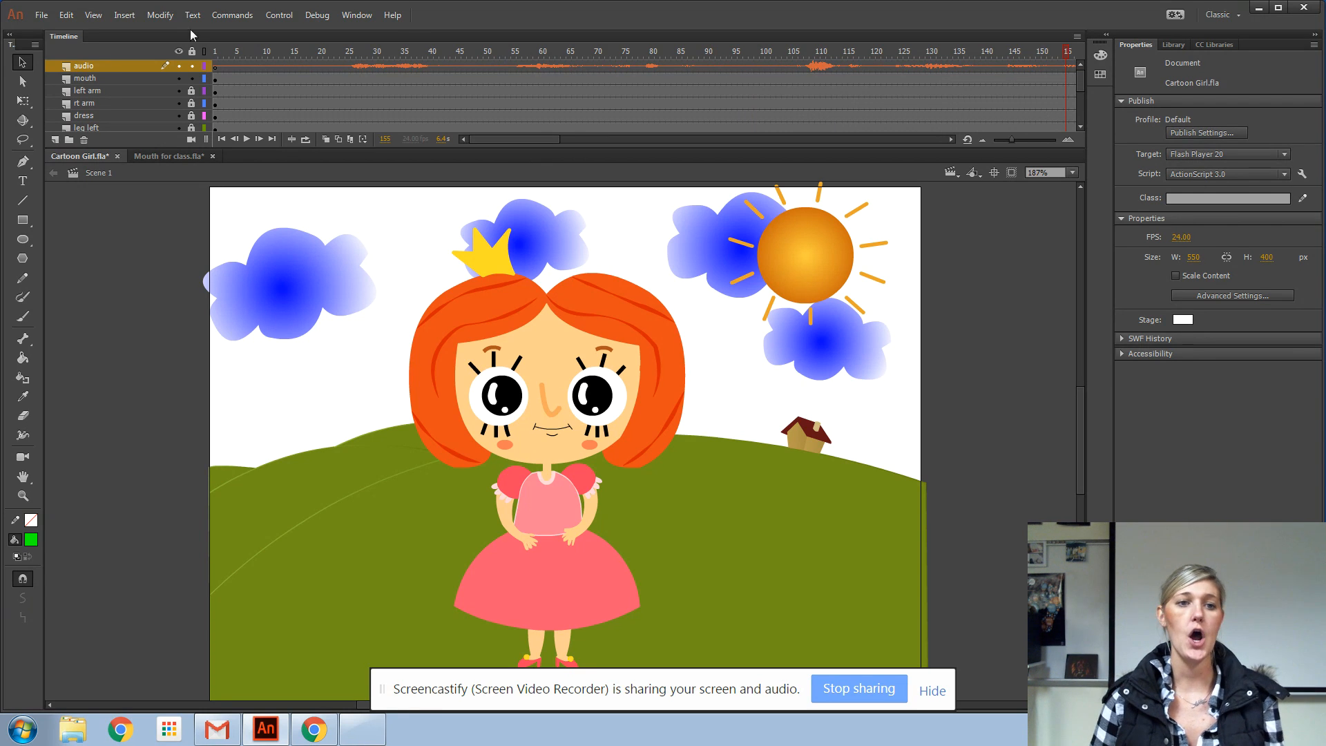
pyautogui.click(213, 55)
pyautogui.moveTo(213, 57); pyautogui.dragTo(191, 92)
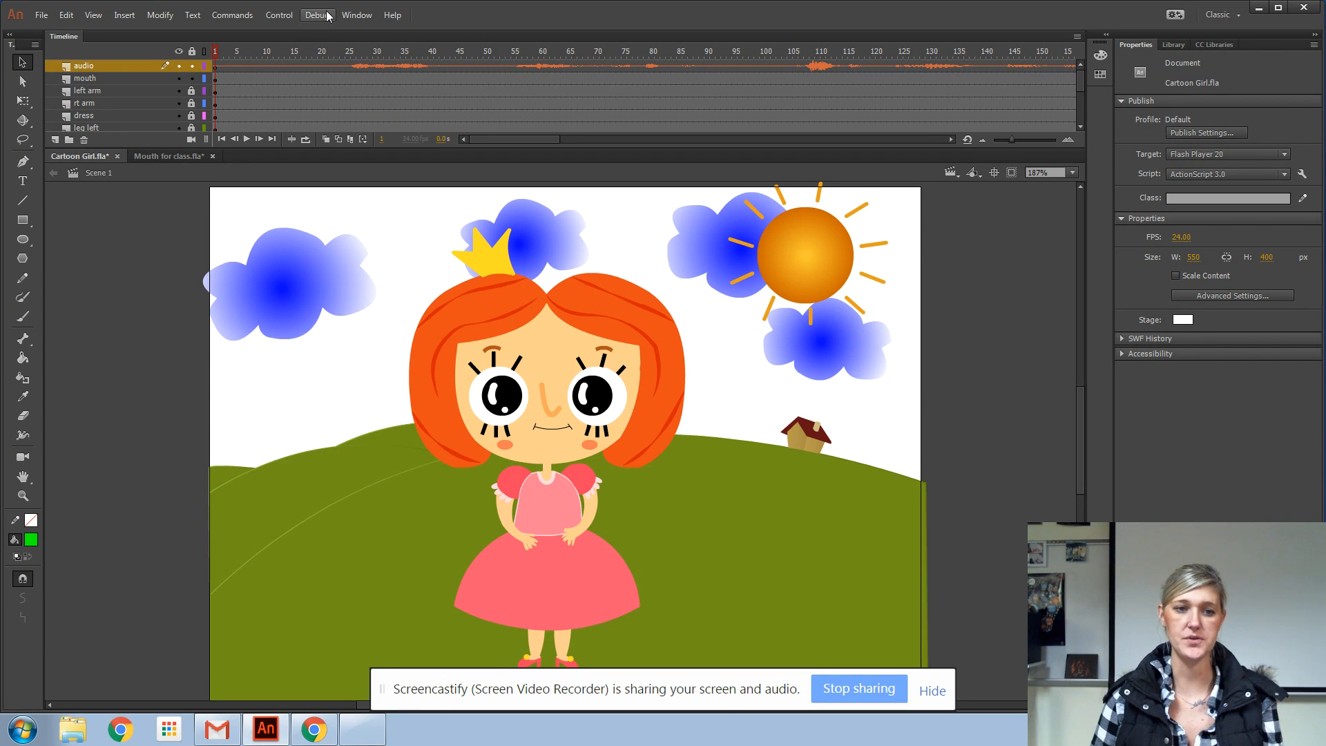
# Set the looping option of the mouth instance at frame 1 to Single Frame
pyautogui.click(216, 80)
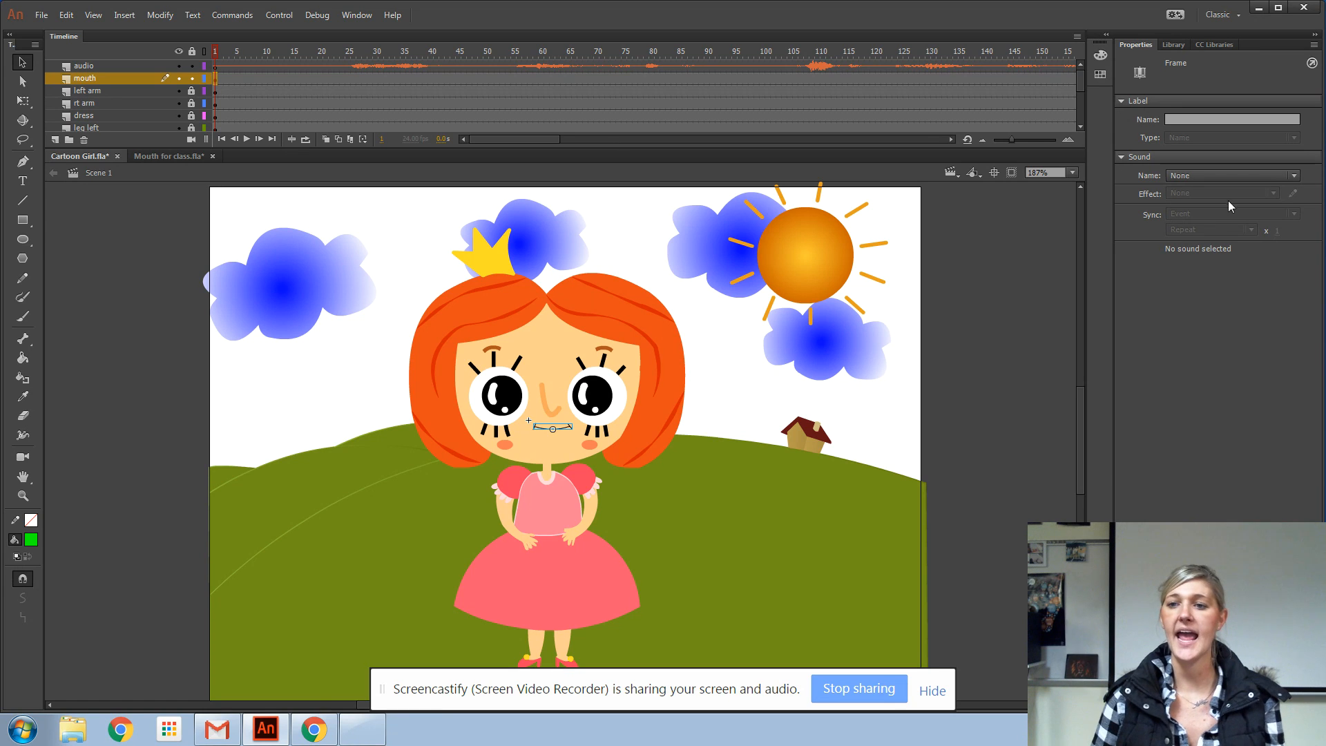
pyautogui.click(554, 426)
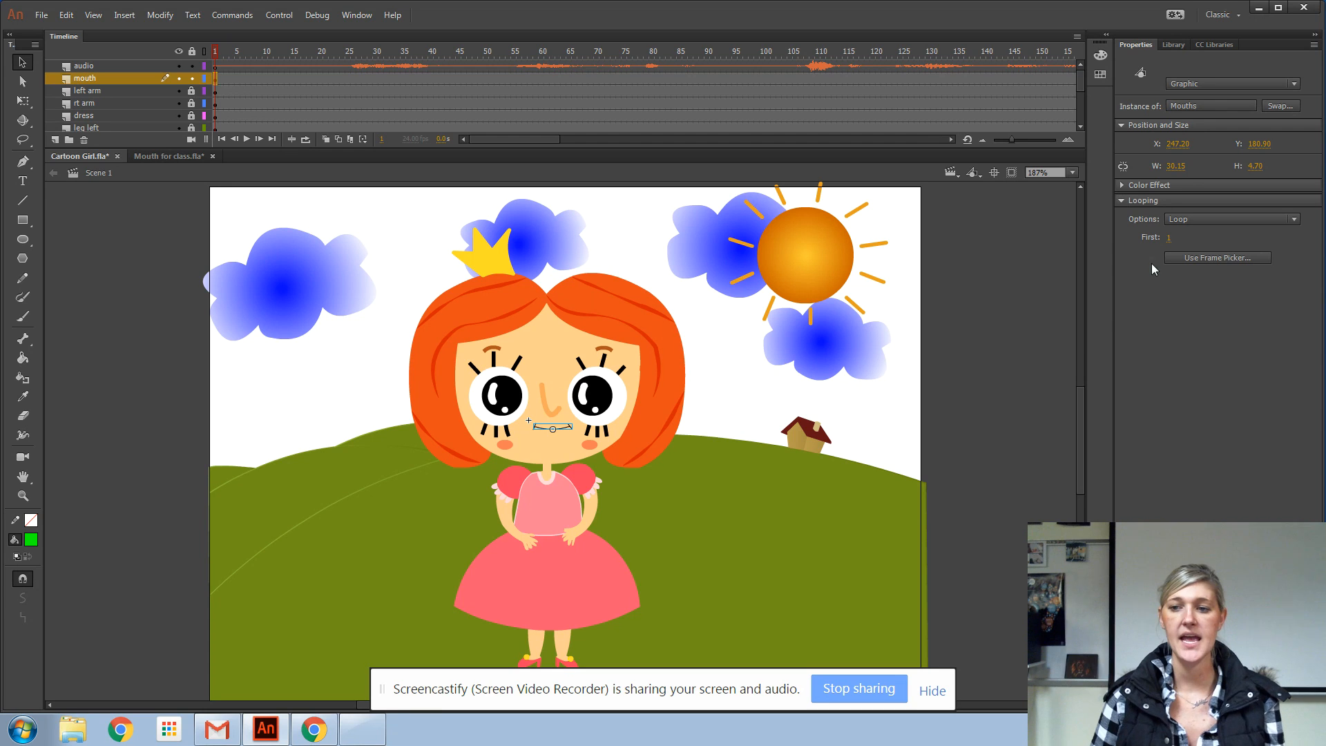
pyautogui.click(1214, 220)
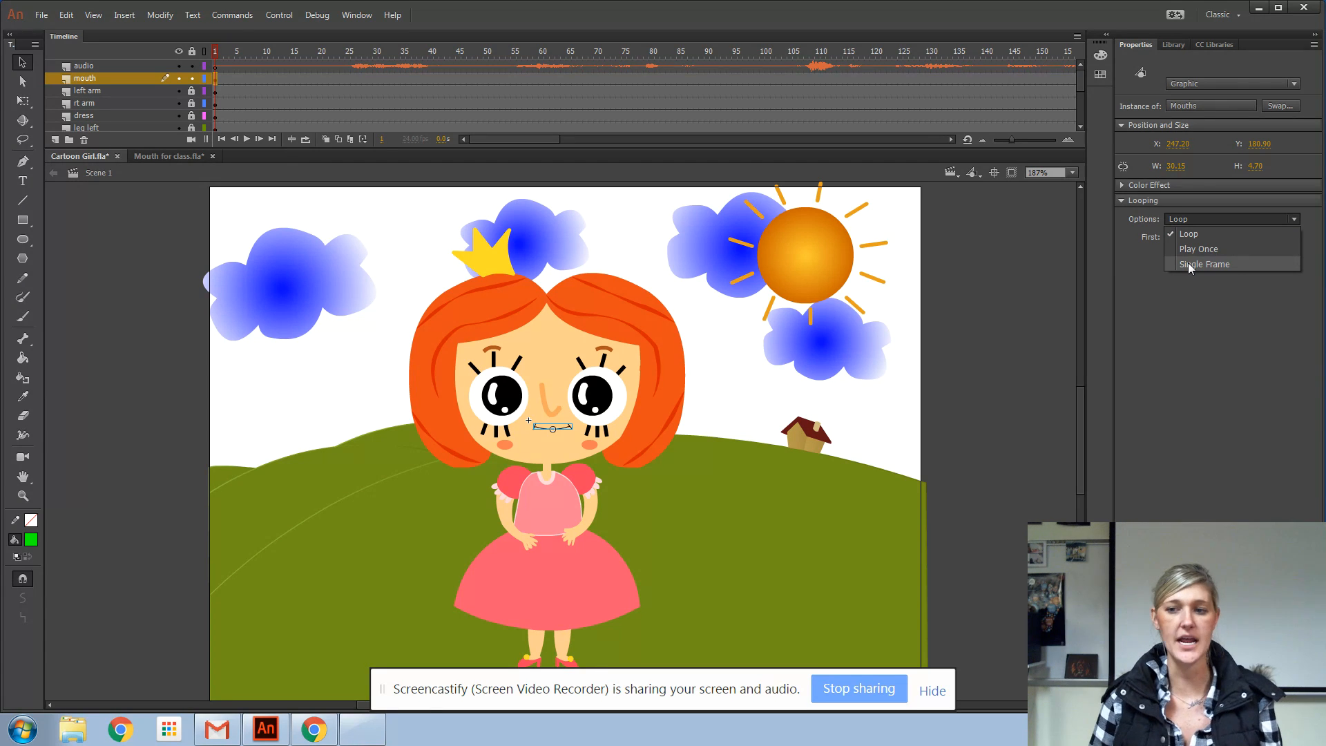
pyautogui.click(1188, 263)
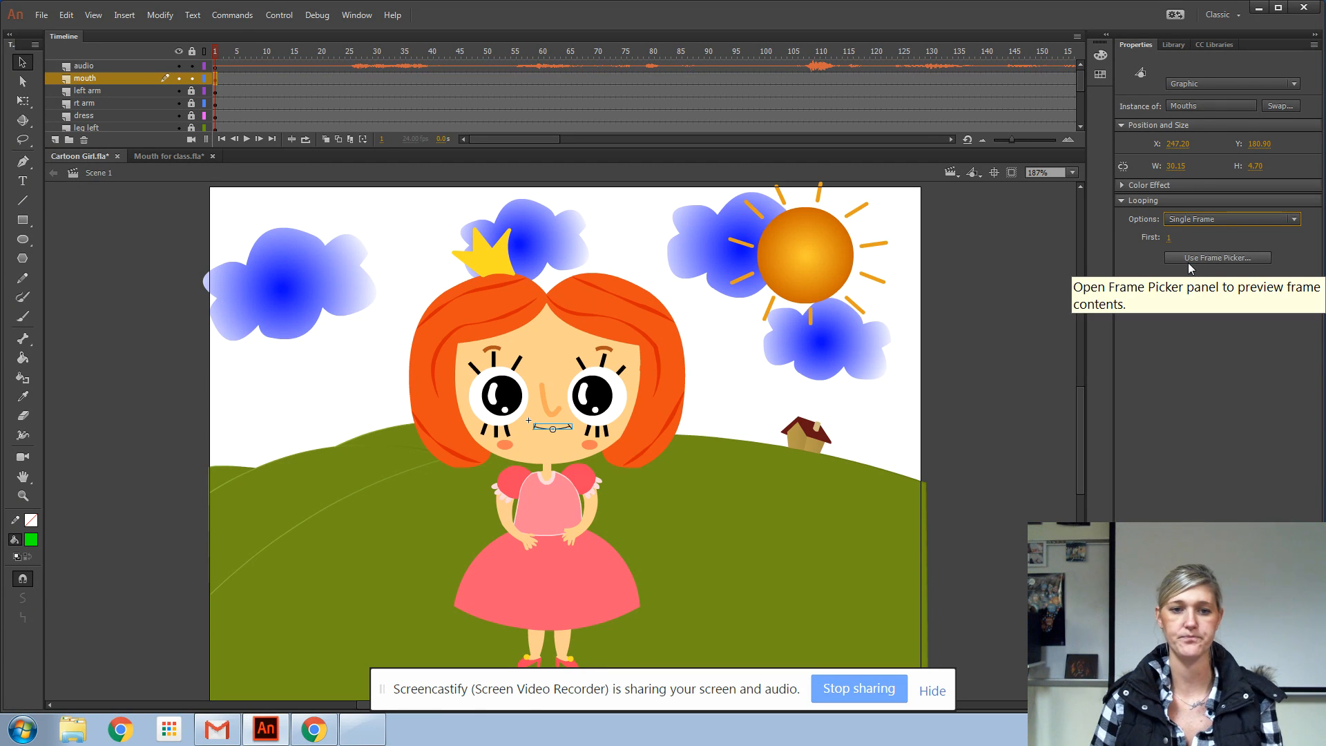
# Find where the speech starts in the audio and insert a keyframe at frame 26 on the mouth layer
pyautogui.moveTo(217, 56); pyautogui.dragTo(330, 90)
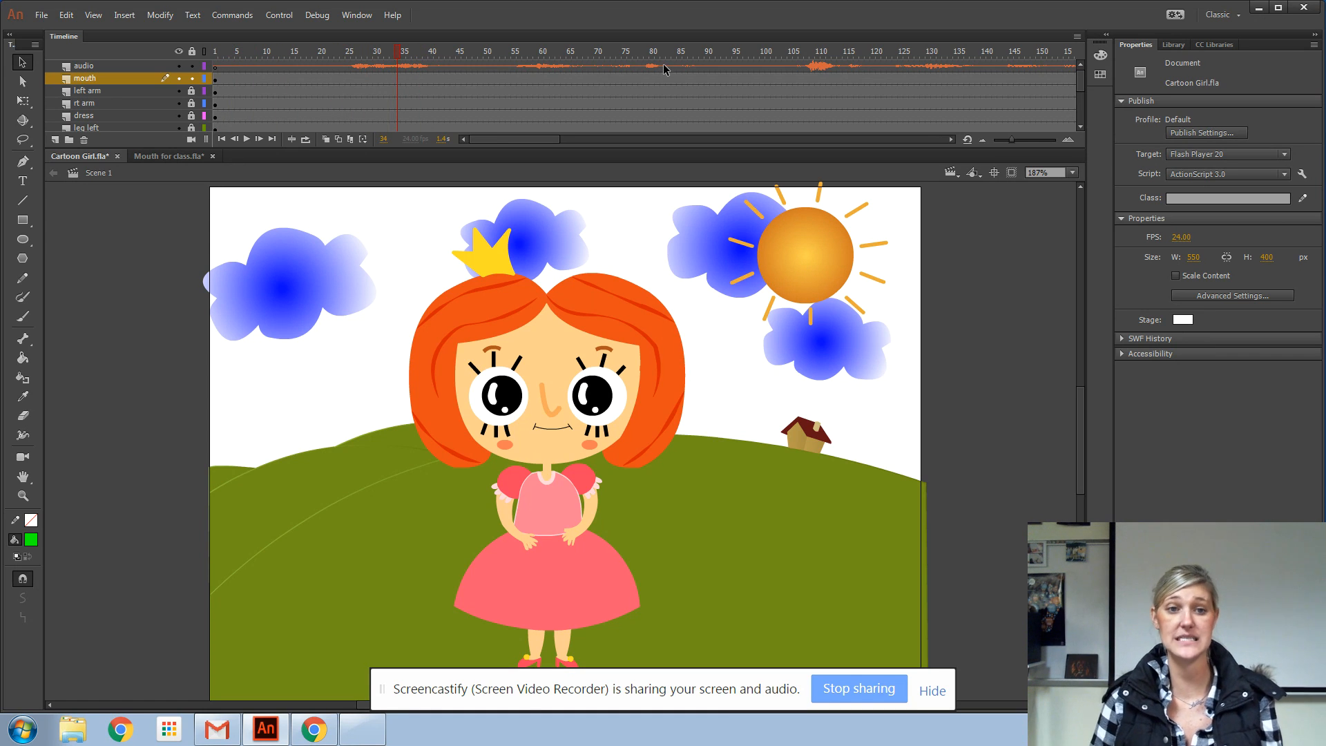
pyautogui.moveTo(399, 50); pyautogui.dragTo(334, 48)
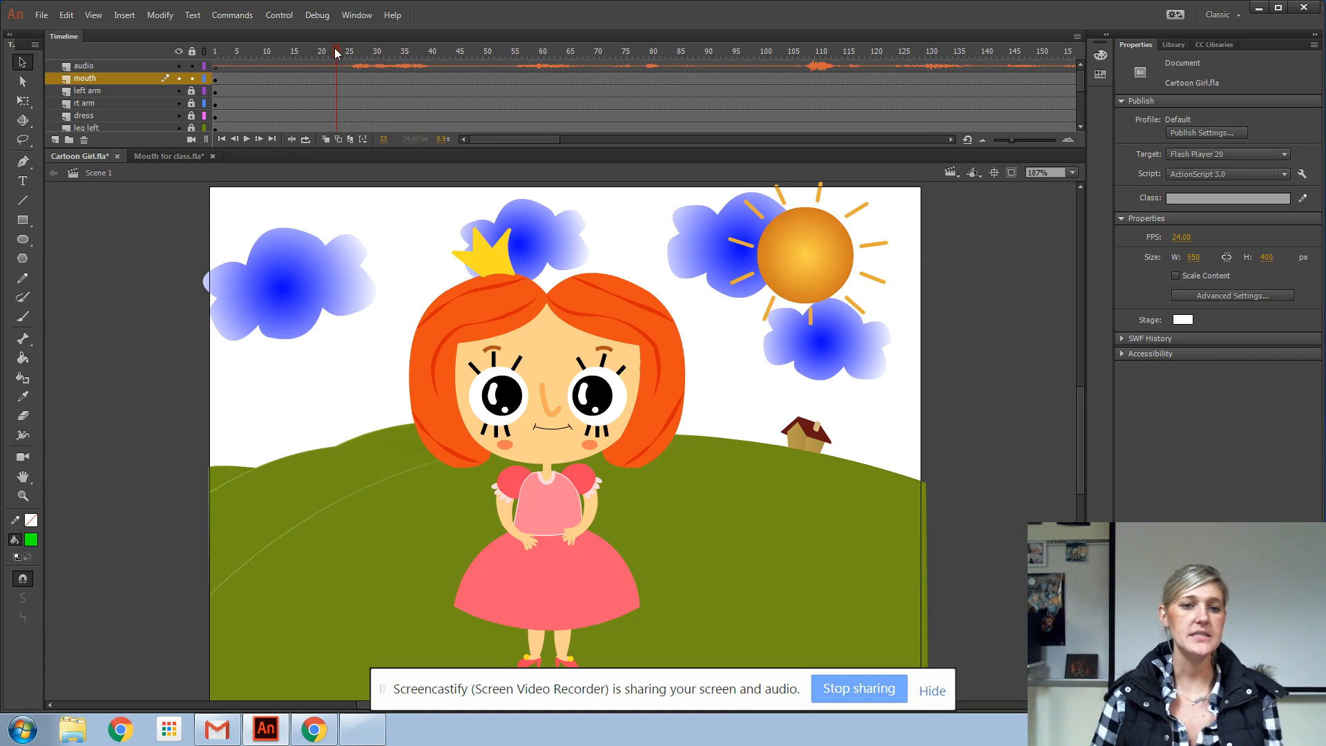
pyautogui.click(352, 79)
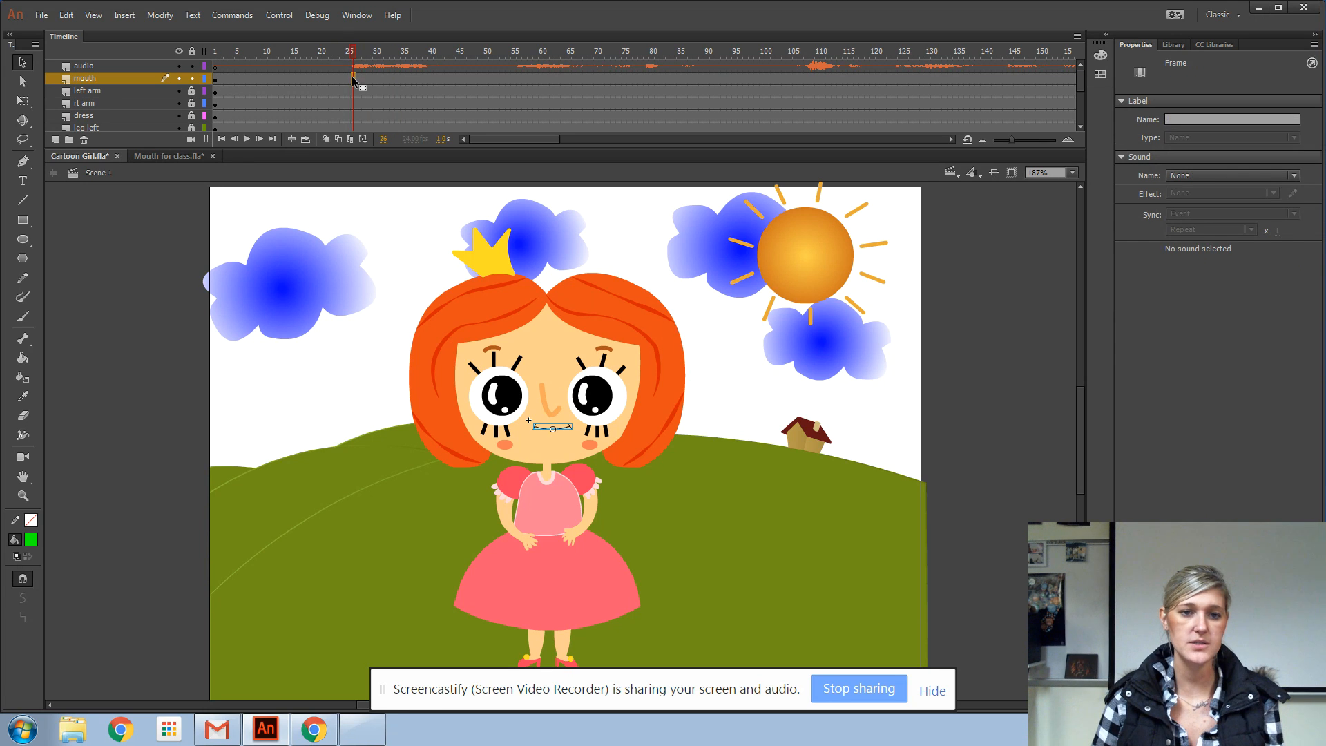
pyautogui.press('F6')
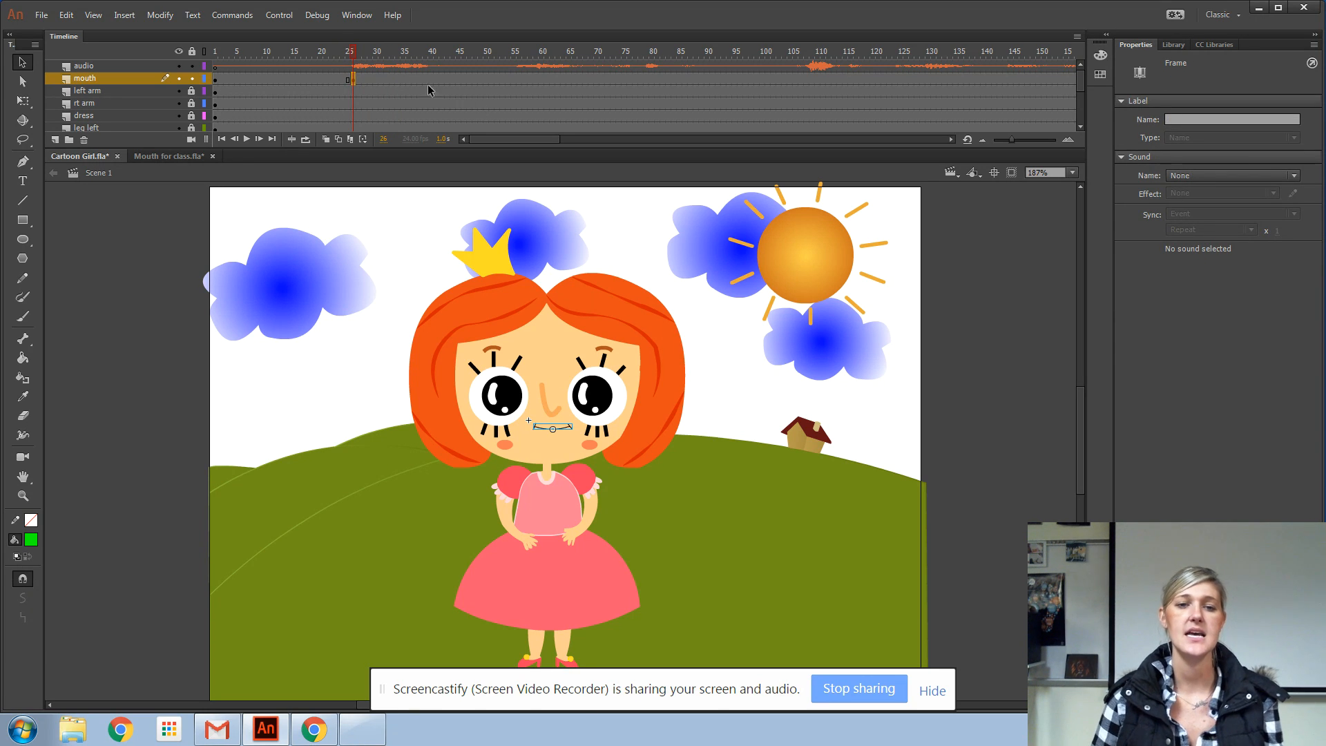
# Set the mouth instance at frame 26 to the open mouth shape that follows U,Q, using the Frame Picker
pyautogui.click(376, 50)
pyautogui.moveTo(377, 50); pyautogui.dragTo(353, 52)
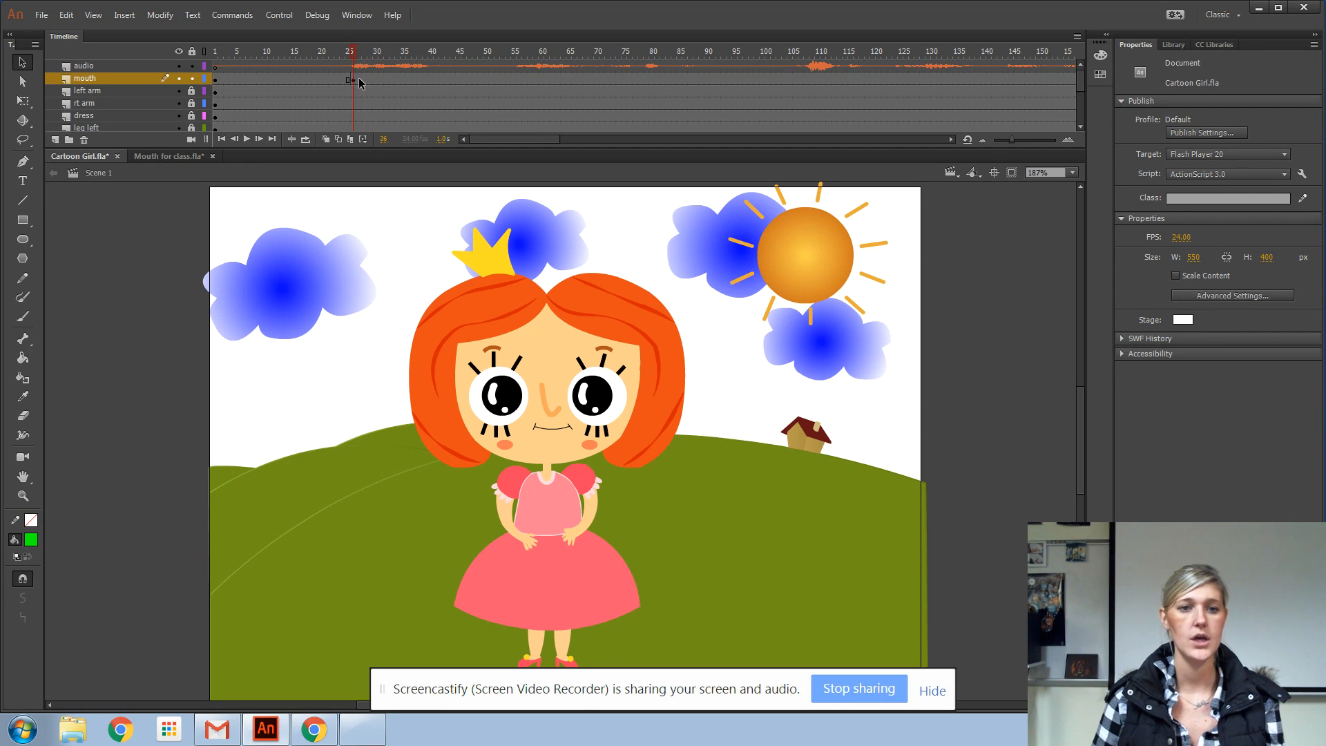
pyautogui.click(353, 79)
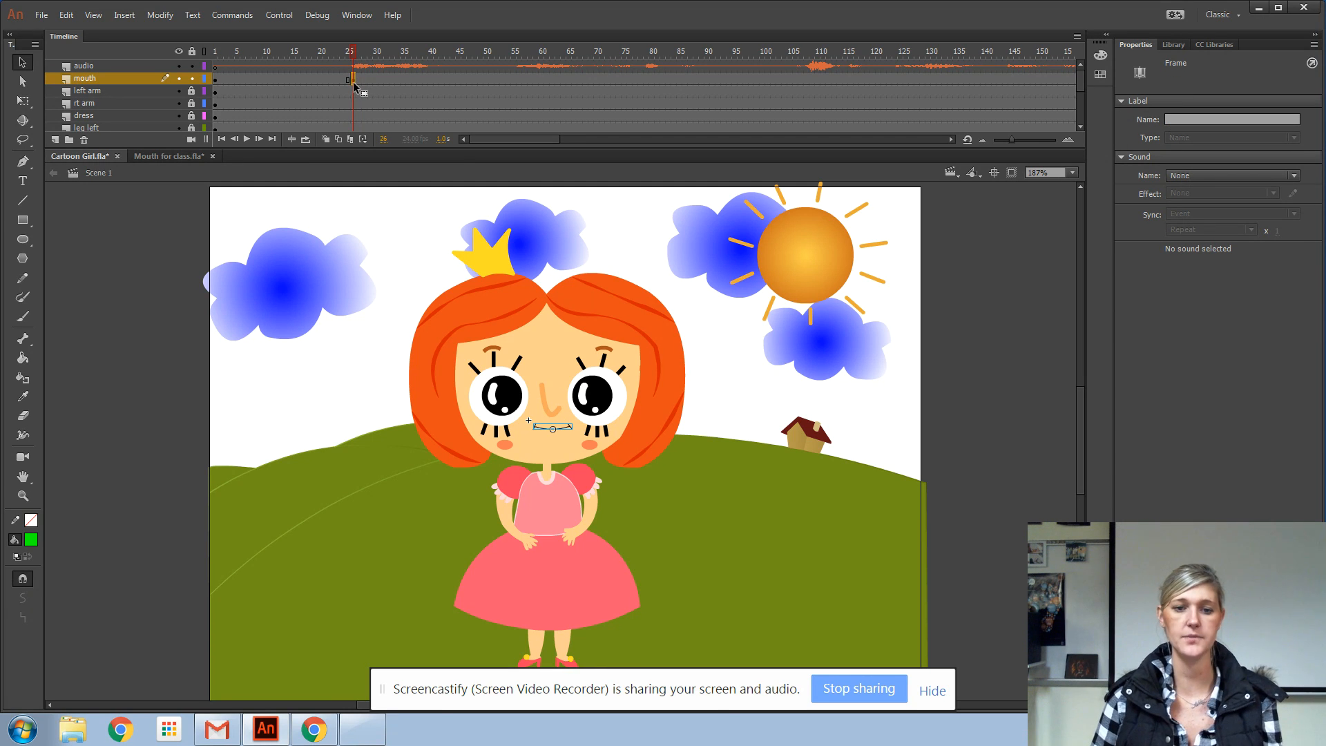
pyautogui.click(558, 430)
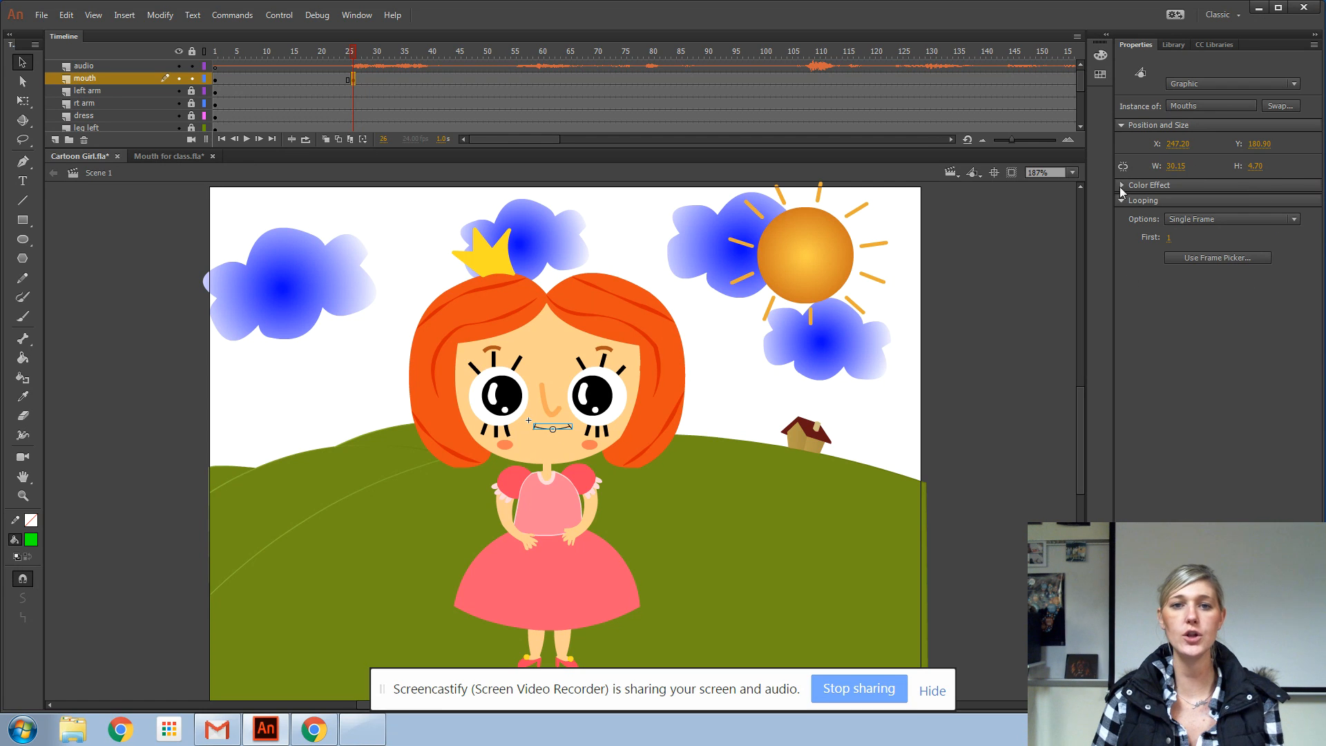
pyautogui.click(1217, 259)
pyautogui.moveTo(146, 15); pyautogui.dragTo(1196, 191)
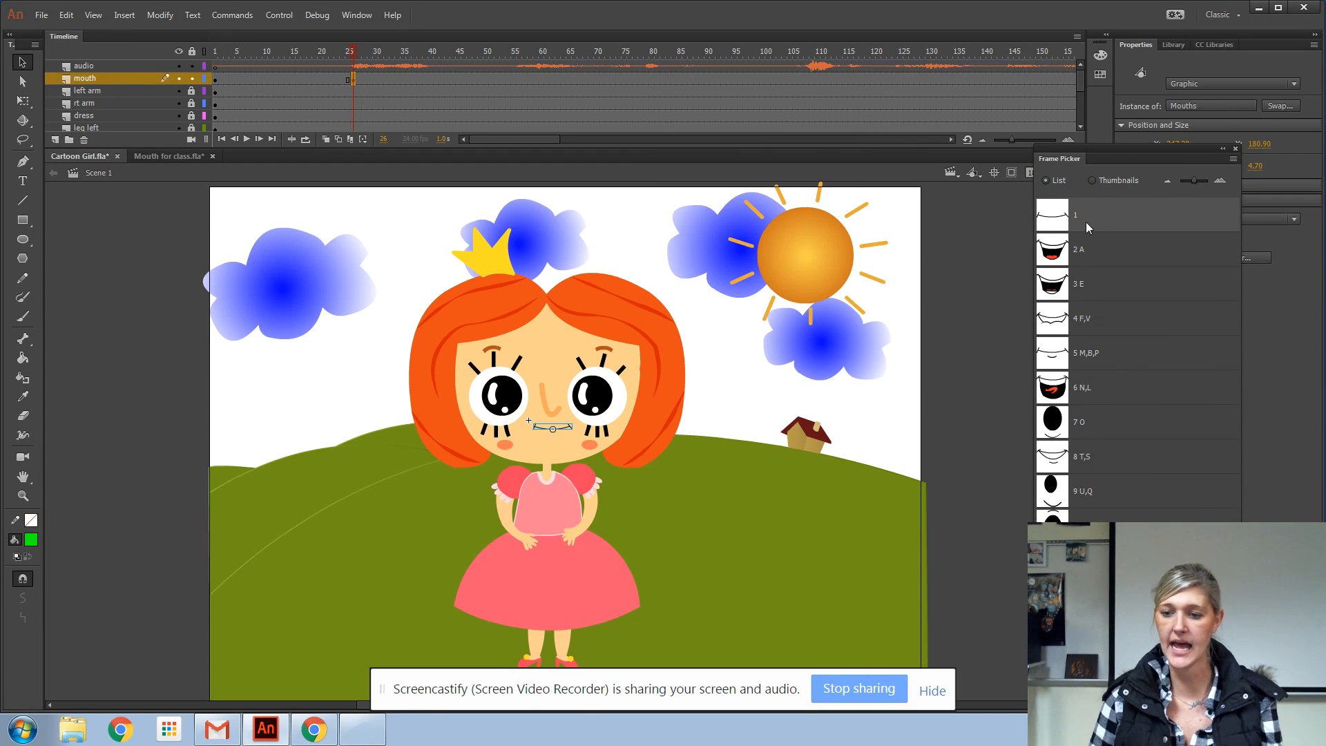
pyautogui.click(1086, 528)
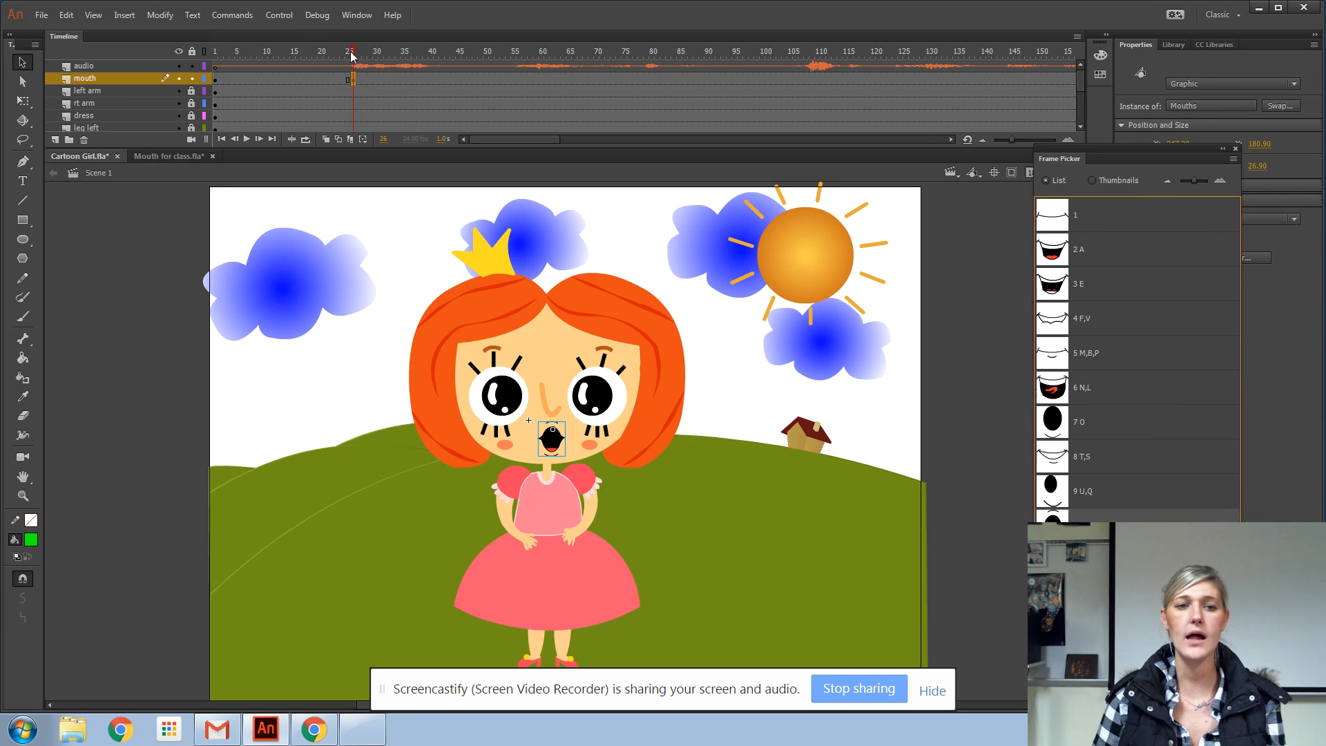
# Insert keyframes on the mouth layer at frame 28 with mouth shape E and at frame 30 with mouth shape N,L
pyautogui.moveTo(353, 55); pyautogui.dragTo(364, 57)
pyautogui.click(365, 79)
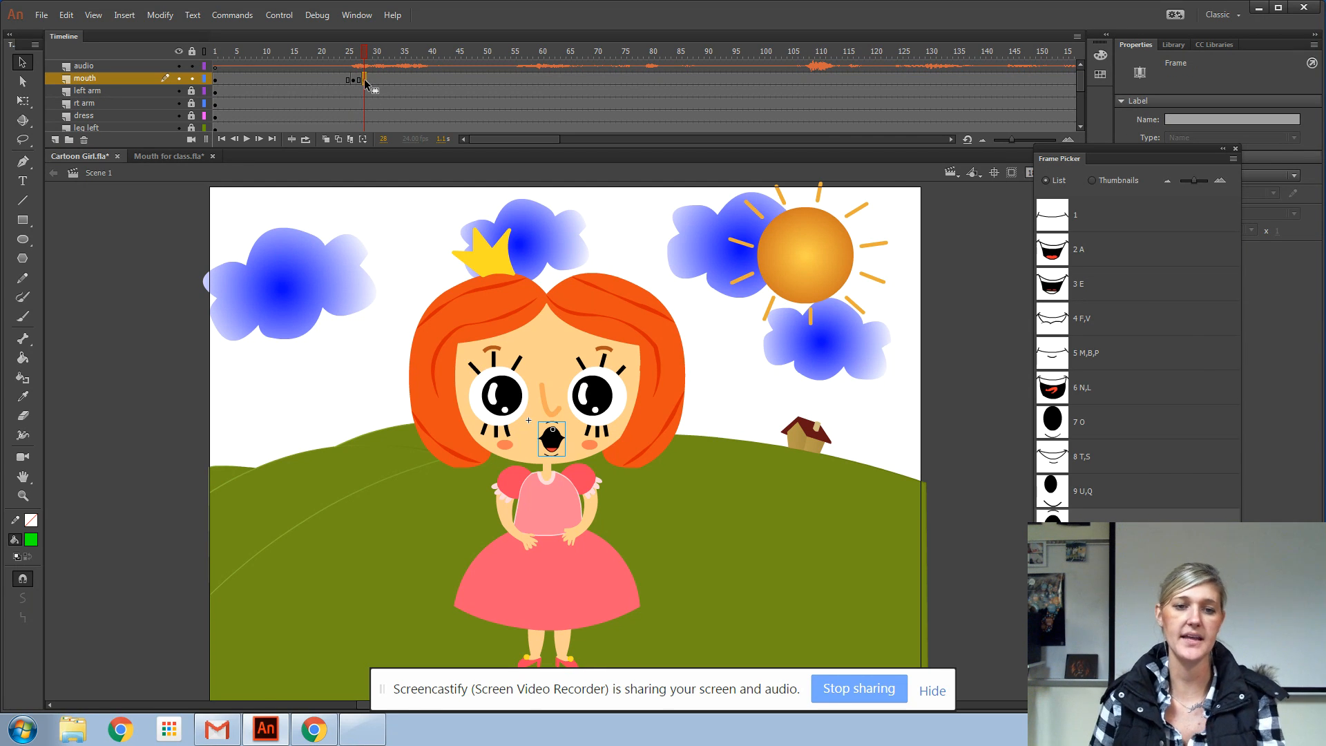
pyautogui.click(1111, 288)
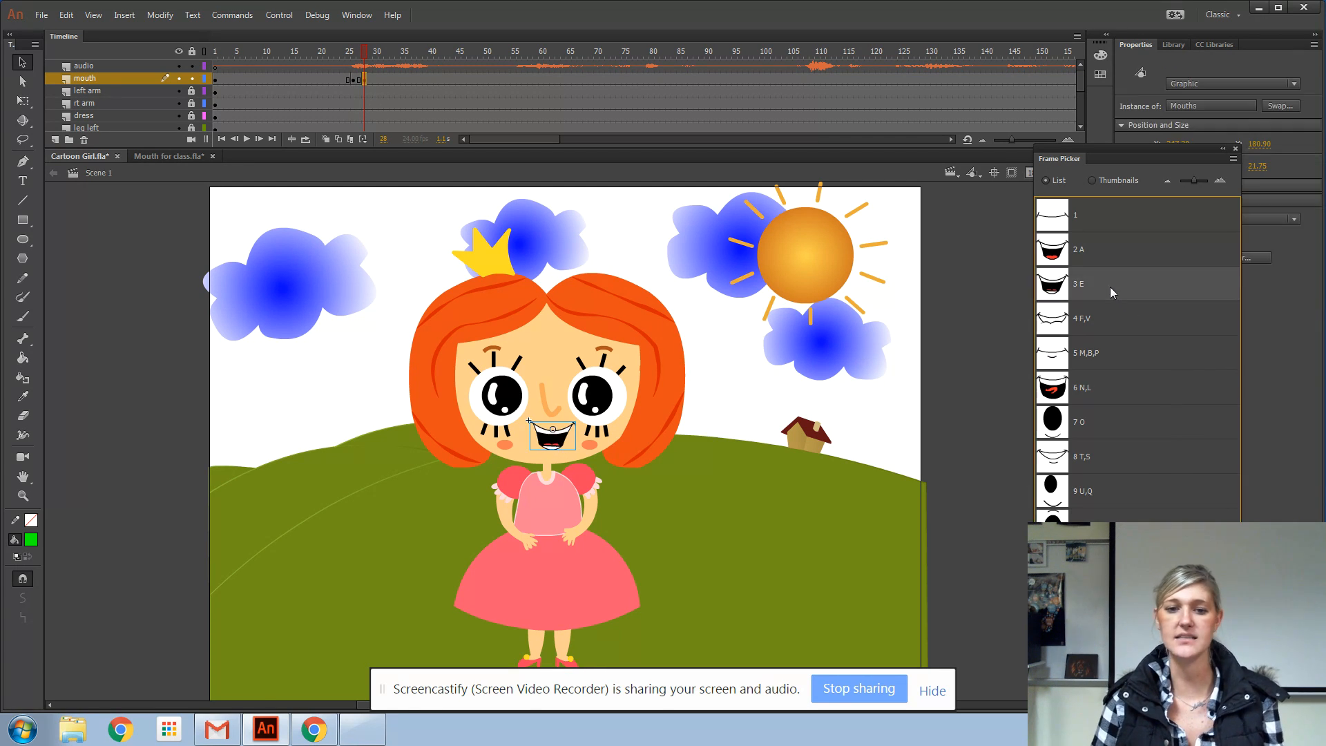
pyautogui.moveTo(368, 53); pyautogui.dragTo(375, 63)
pyautogui.click(375, 79)
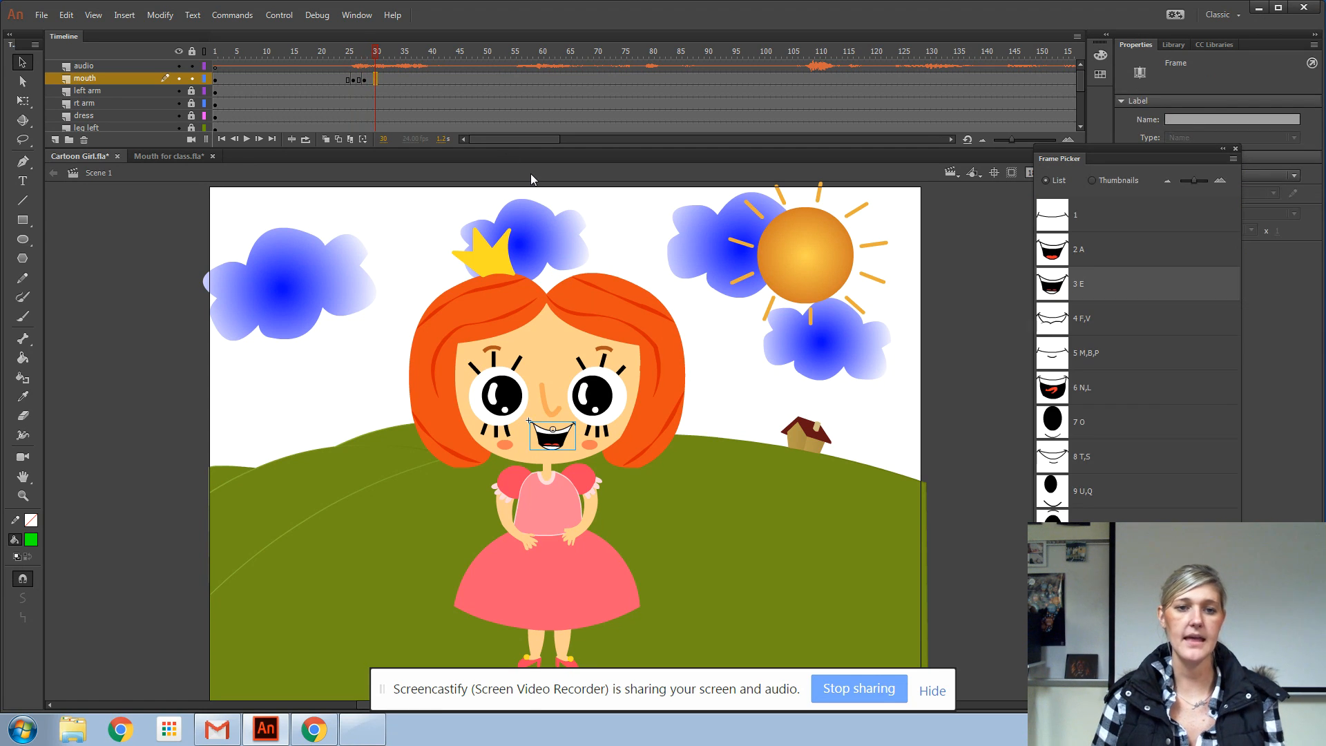
pyautogui.press('F6')
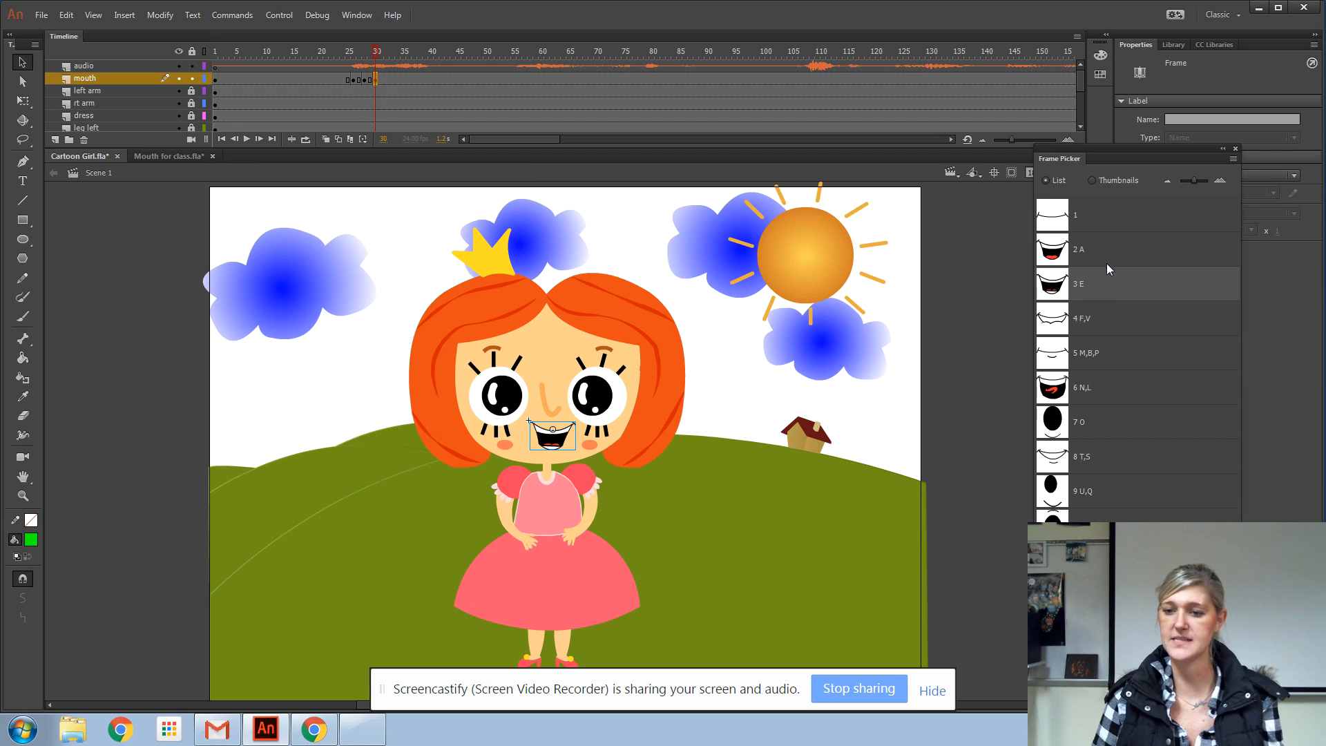
pyautogui.click(1077, 388)
# Insert keyframes on the mouth layer at frame 34 with mouth shape E and at frame 37 with mouth shape N,L
pyautogui.moveTo(385, 53); pyautogui.dragTo(392, 56)
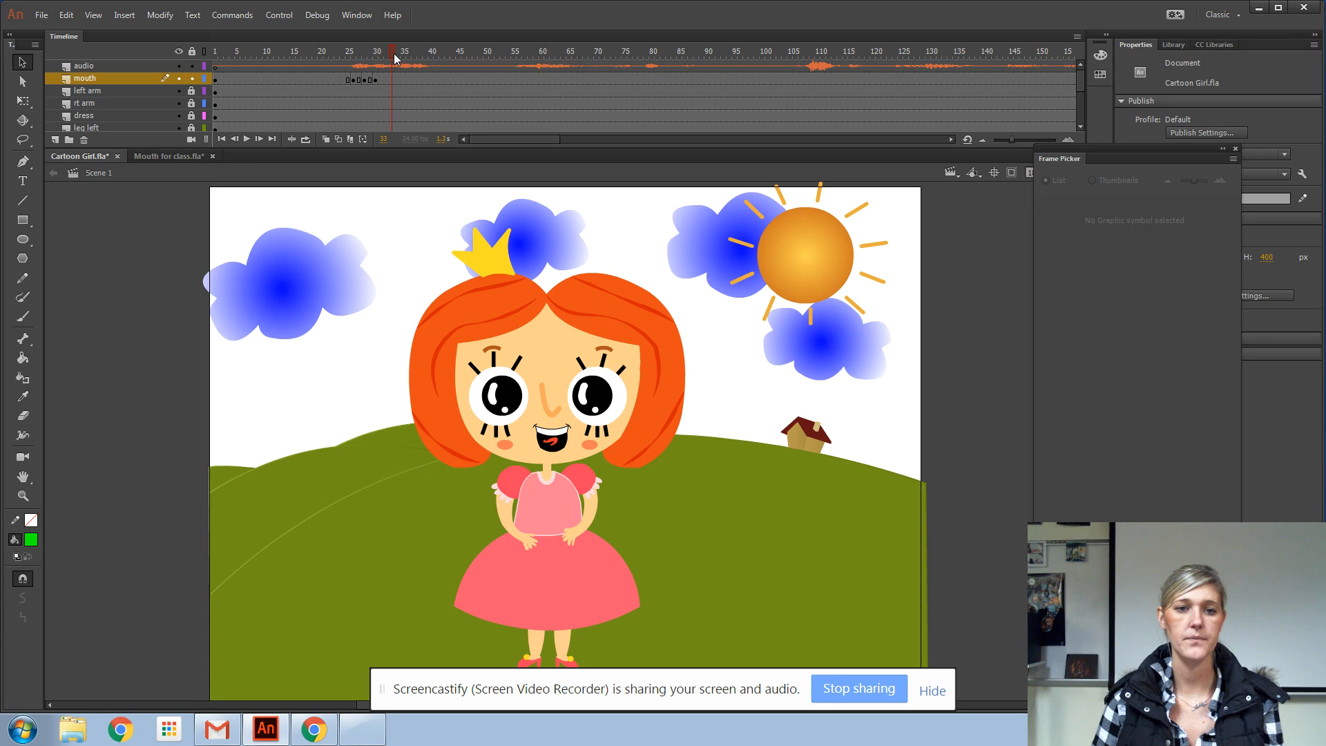
pyautogui.click(398, 78)
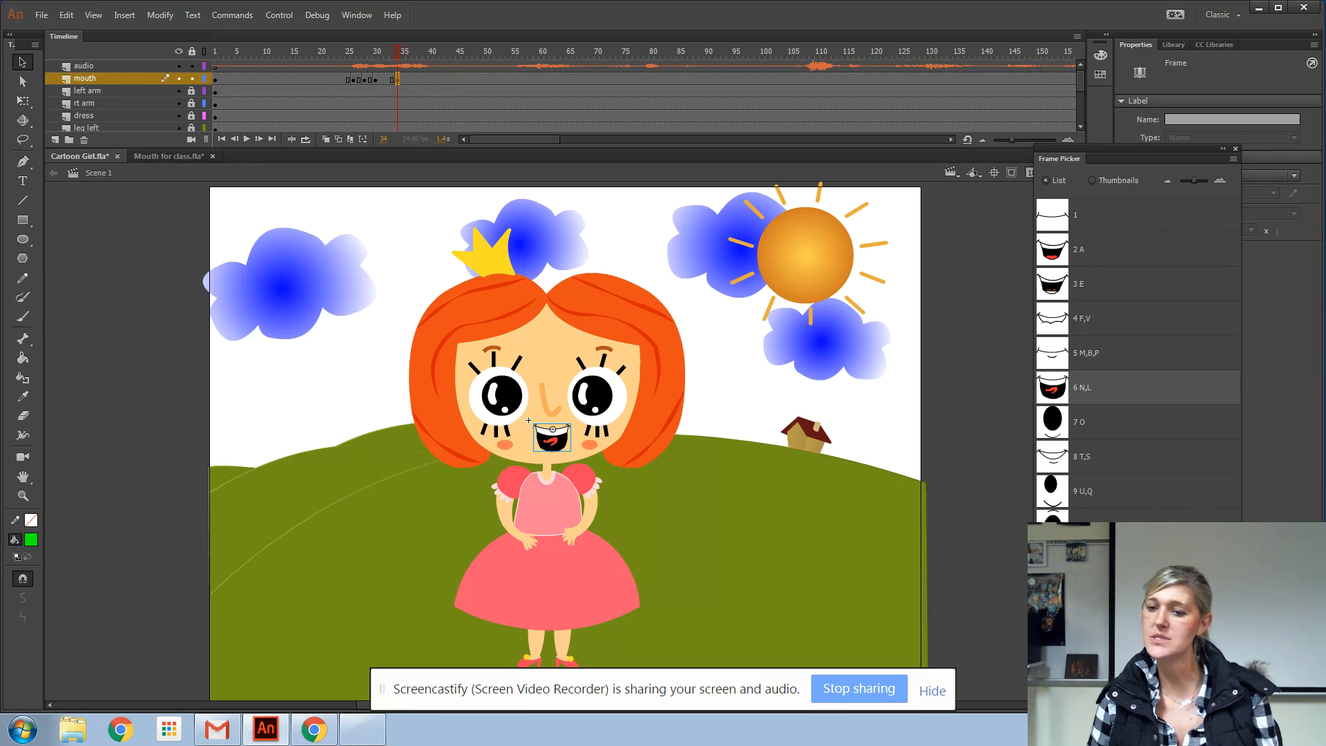
pyautogui.click(1090, 280)
pyautogui.click(398, 51)
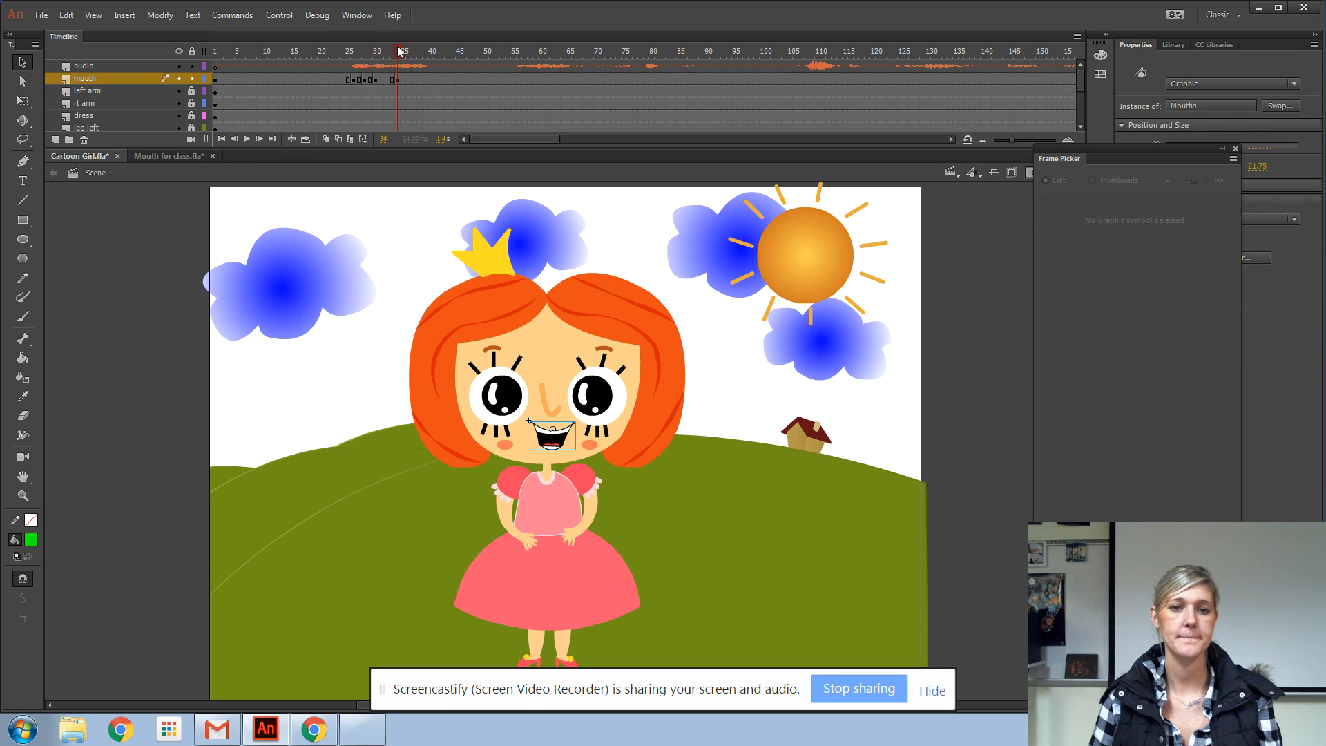
pyautogui.moveTo(398, 50); pyautogui.dragTo(413, 51)
pyautogui.click(415, 79)
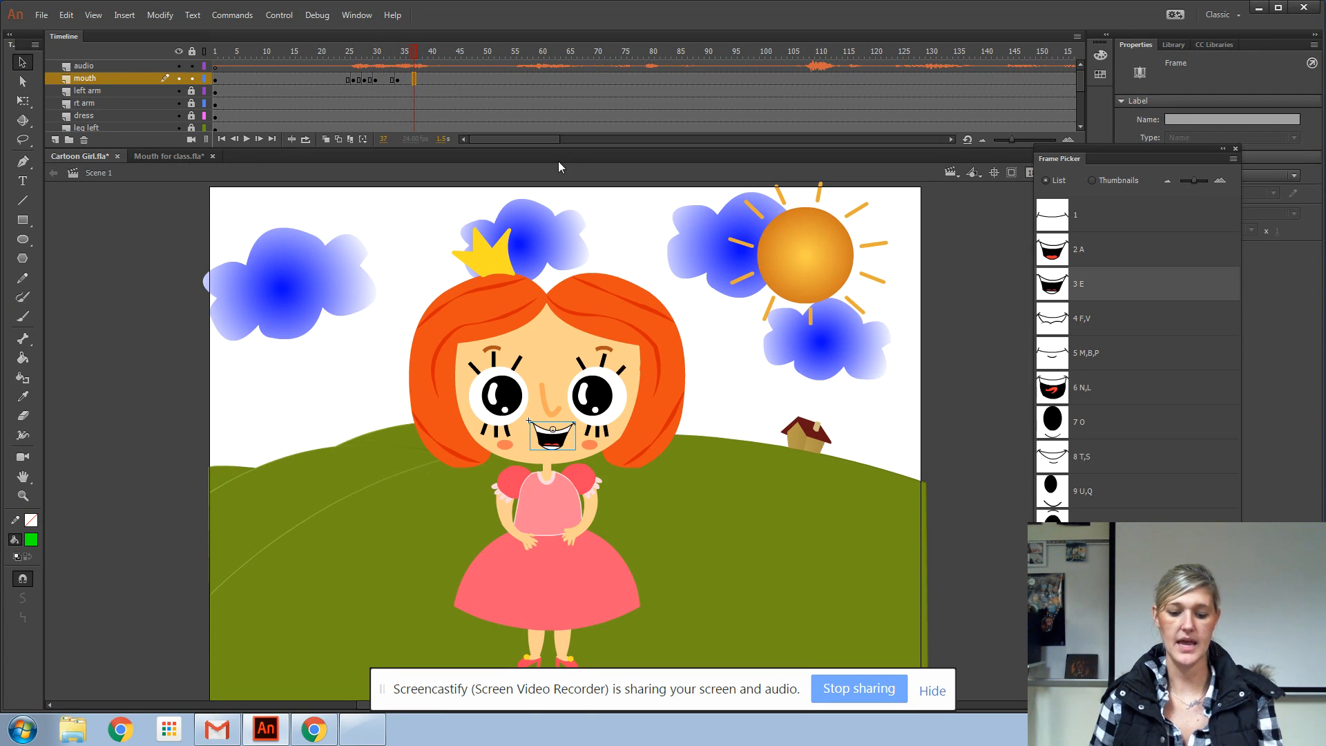
pyautogui.press('F6')
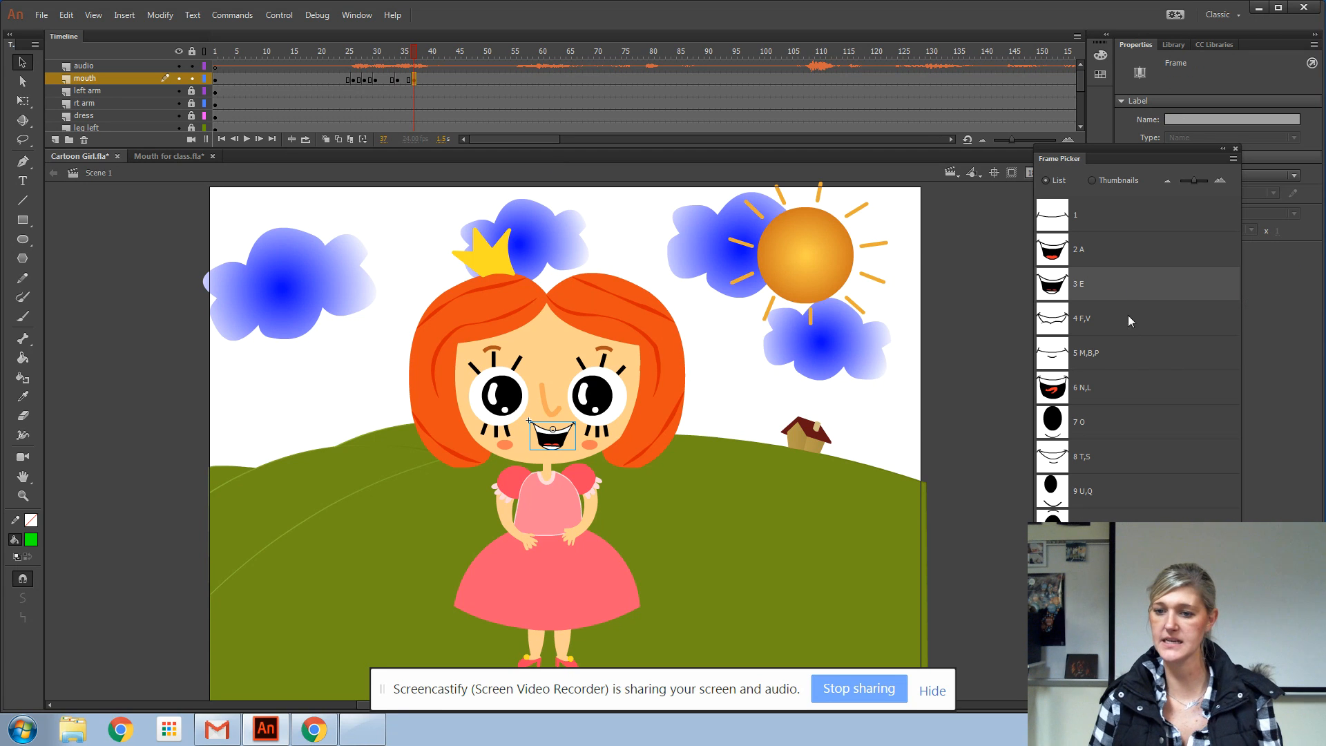
pyautogui.click(1105, 386)
# Insert a keyframe at frame 39 on the mouth layer and give it mouth shape O
pyautogui.moveTo(414, 50); pyautogui.dragTo(425, 50)
pyautogui.click(424, 79)
pyautogui.press('F6')
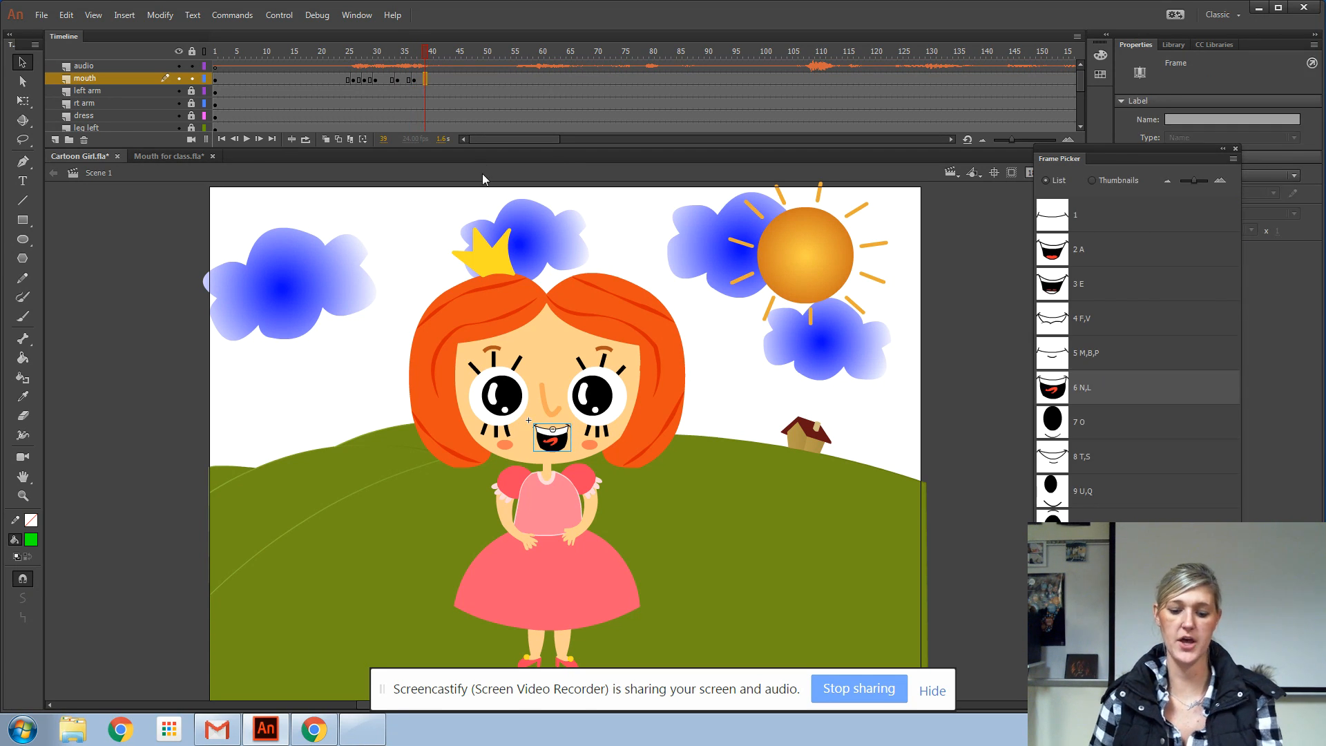
pyautogui.click(1083, 423)
# Play the animation from frame 1 to check the lip sync of the first words
pyautogui.moveTo(426, 51); pyautogui.dragTo(215, 51)
pyautogui.press('Return')
pyautogui.press('Return')
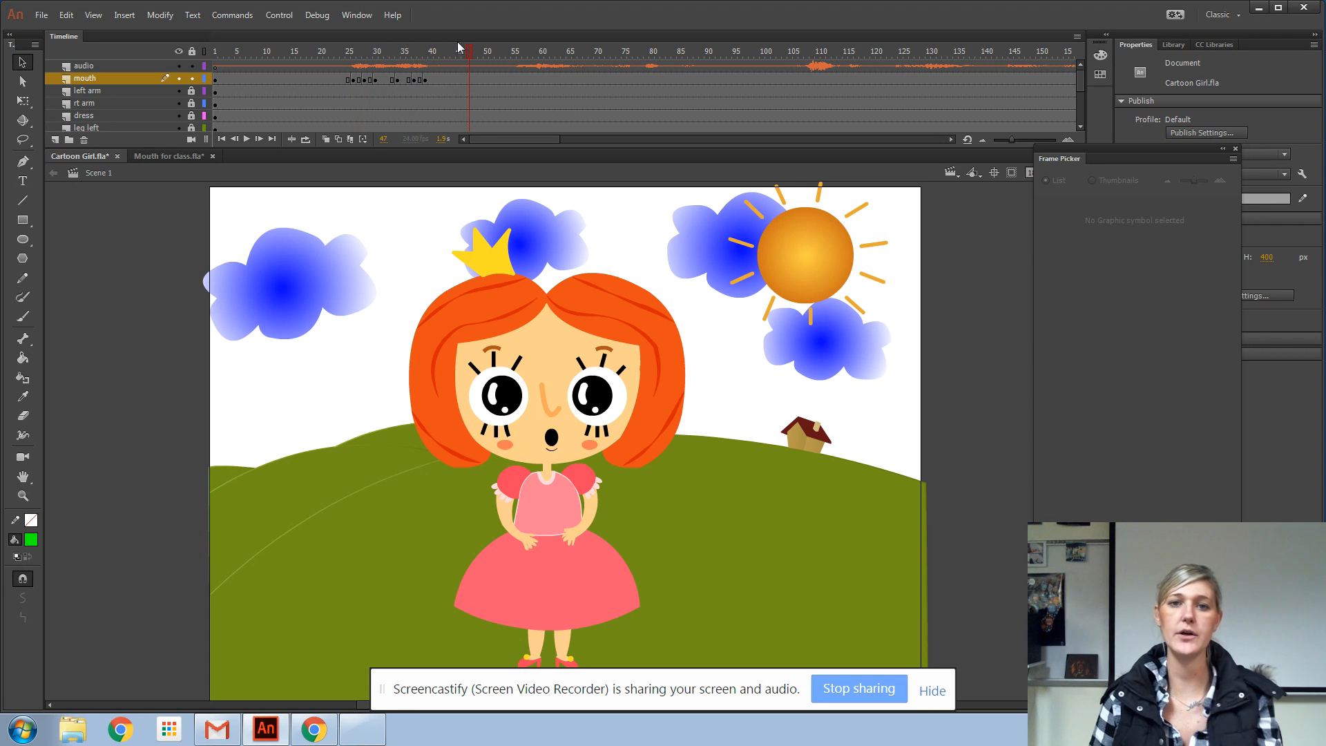
# Insert a keyframe at frame 40 on the mouth layer and set it to the closed mouth, shape 1
pyautogui.moveTo(463, 53); pyautogui.dragTo(435, 60)
pyautogui.click(431, 79)
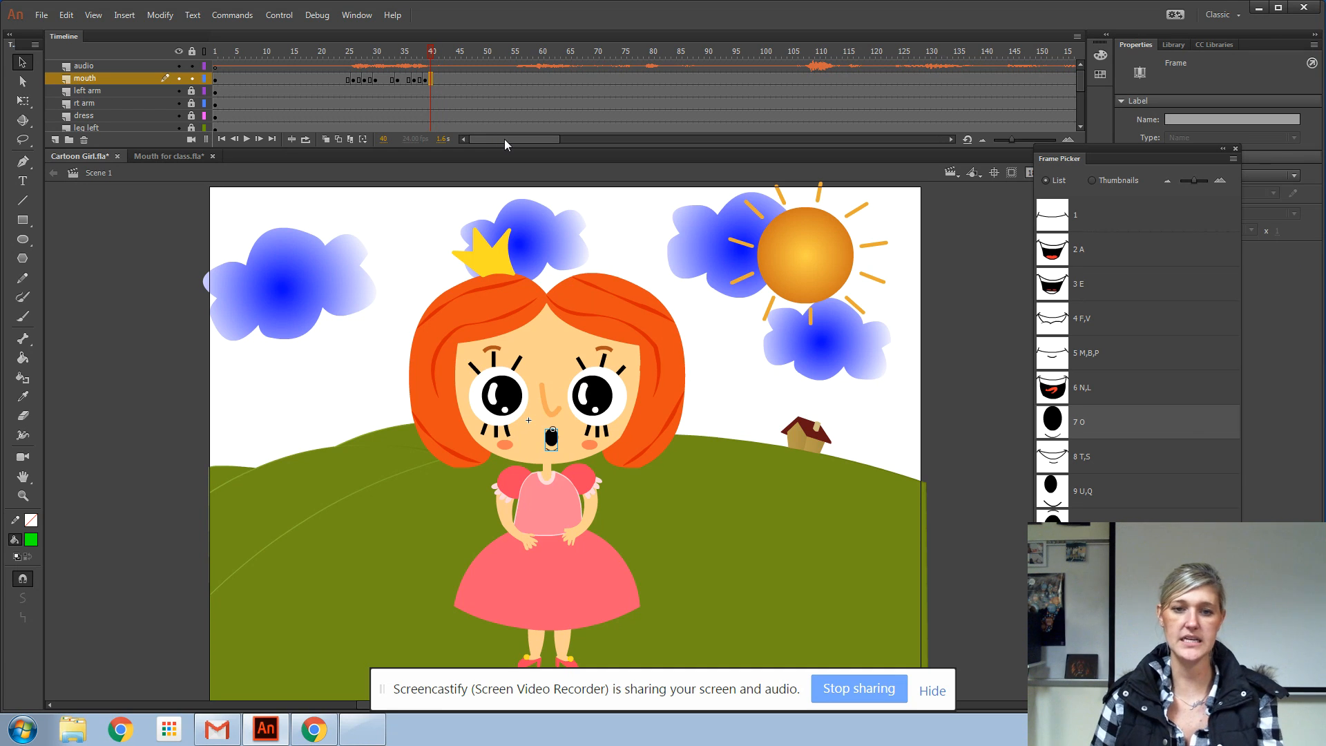
pyautogui.click(1105, 217)
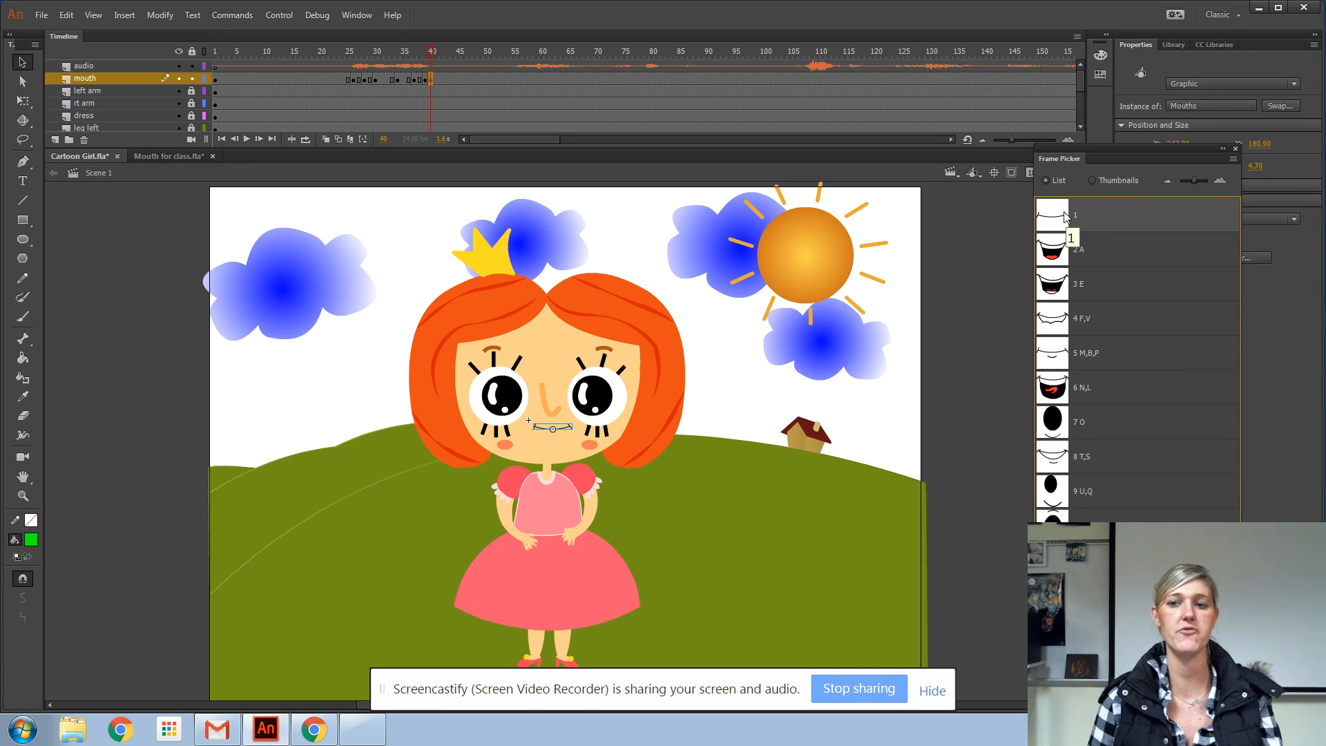
# Replay the lip sync from frame 4 and select frame 56 on the mouth layer
pyautogui.click(228, 52)
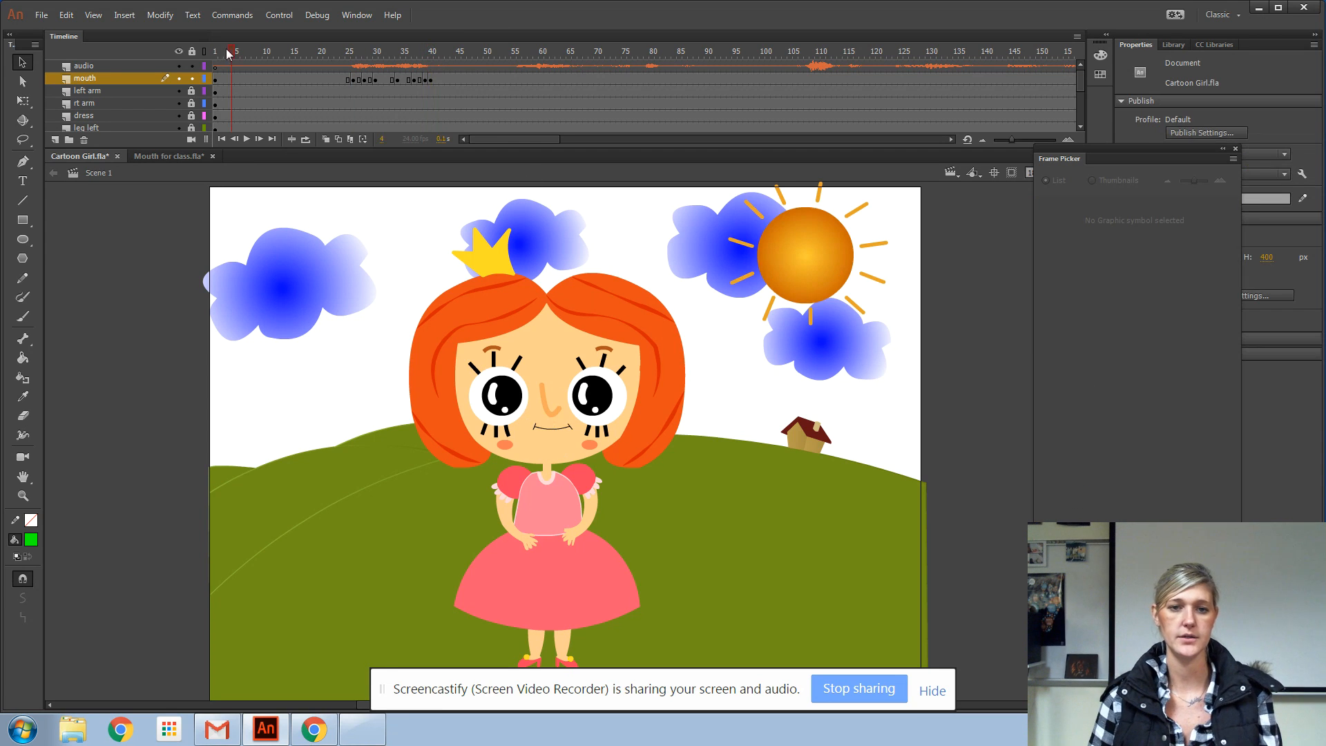
pyautogui.press('Return')
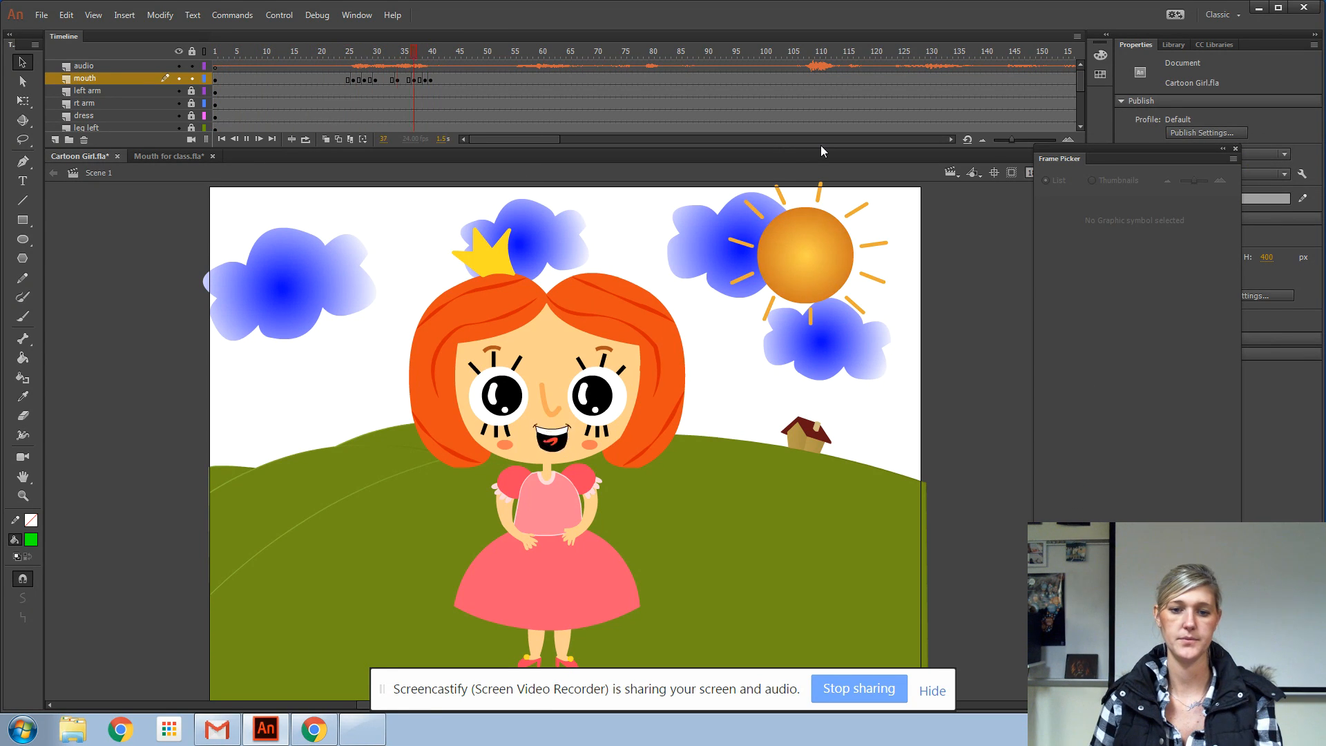
pyautogui.click(519, 78)
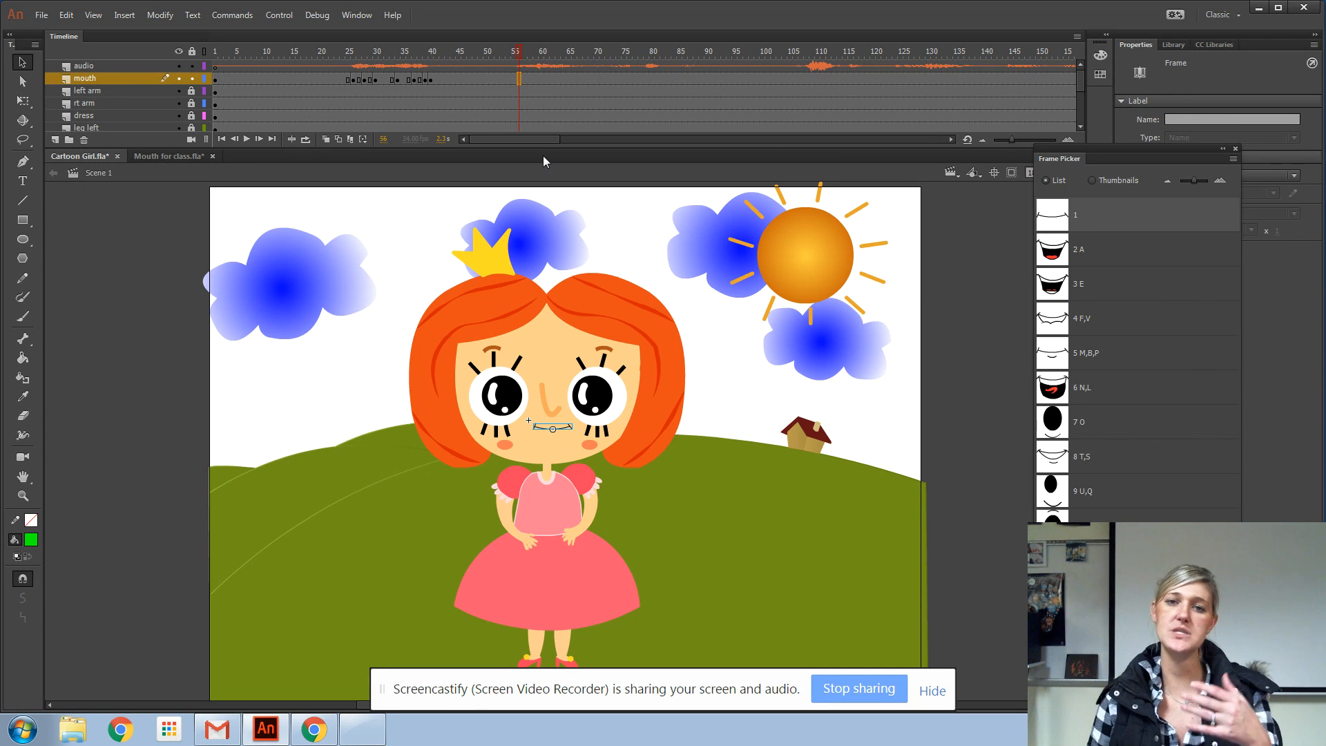